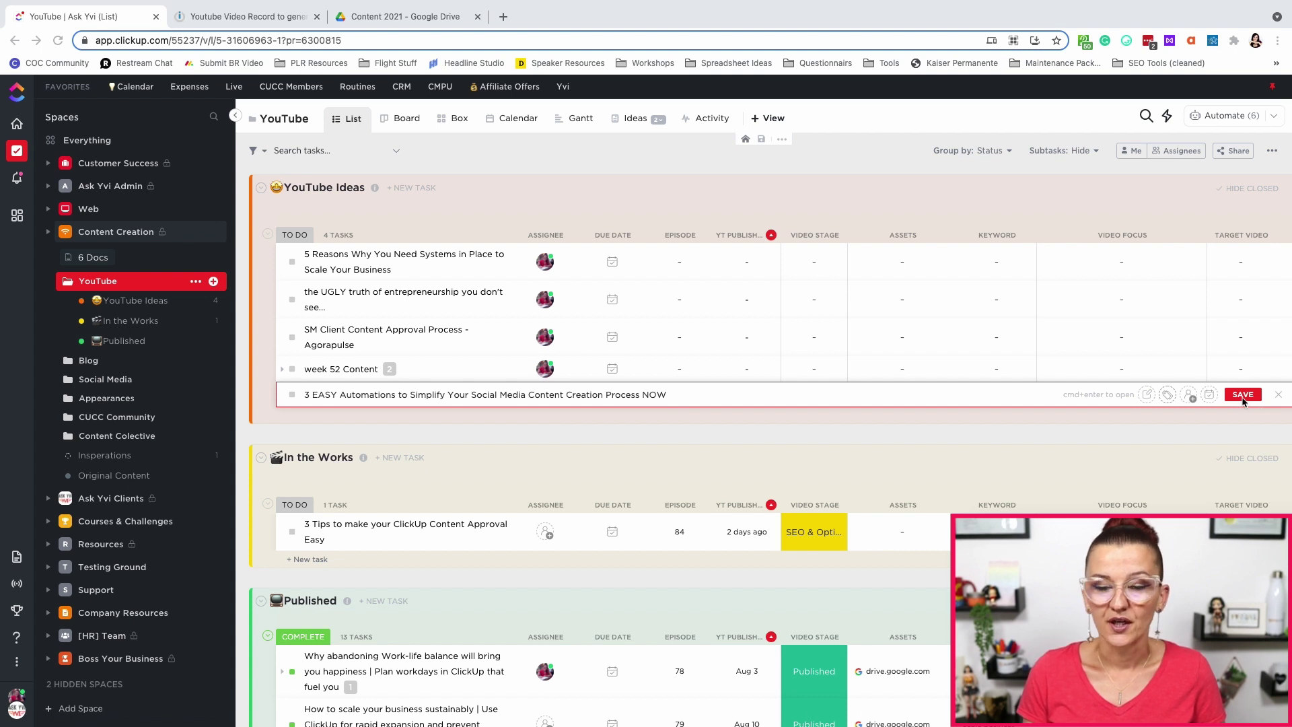
Save the new YouTube Ideas task "3 EASY Automations to Simplify Your Social Media Content Creation Process NOW" and open the folder's active automations.
{"action": "left_click", "coordinate": [1243, 396]}
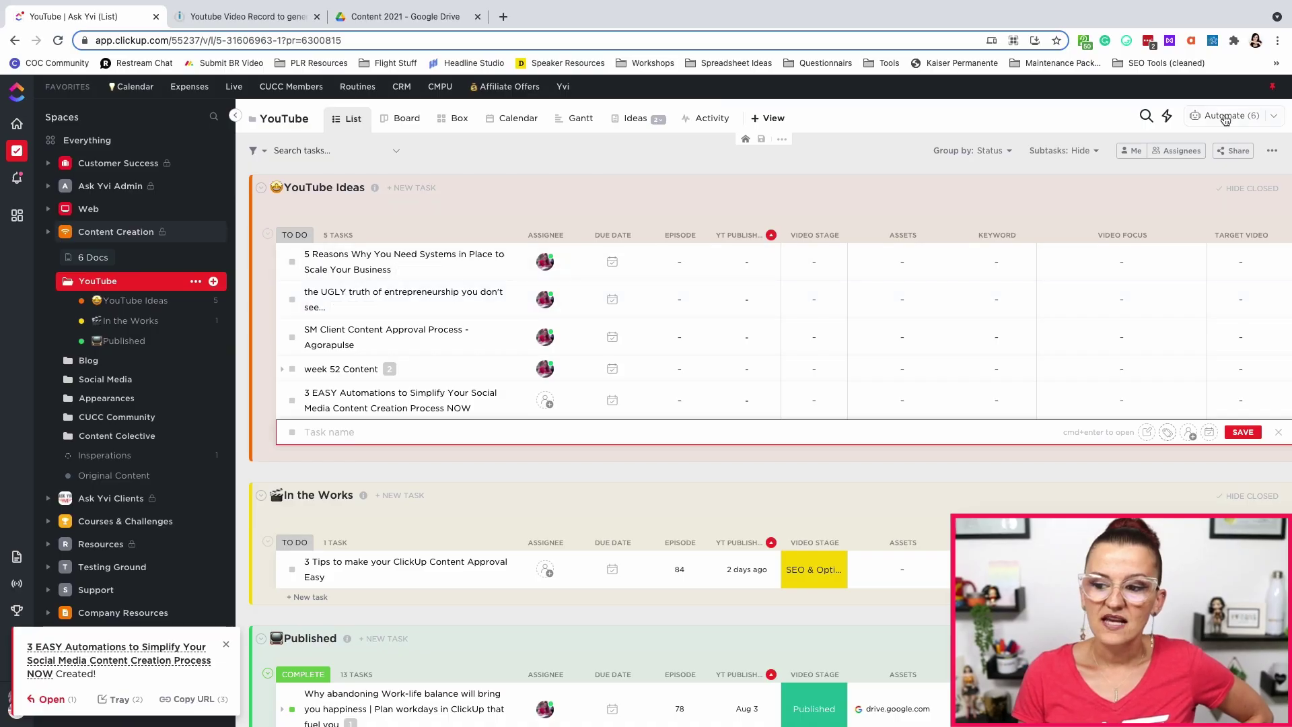
{"action": "left_click", "coordinate": [1225, 120]}
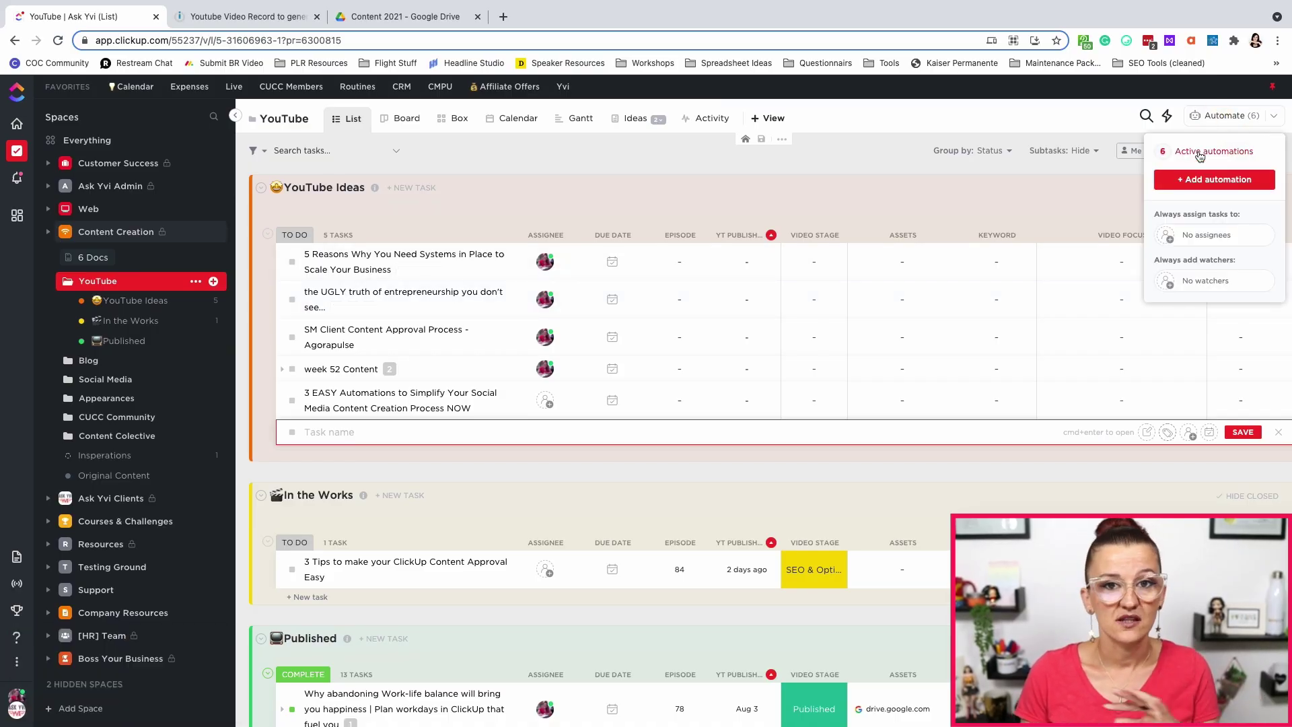
{"action": "left_click", "coordinate": [1199, 153]}
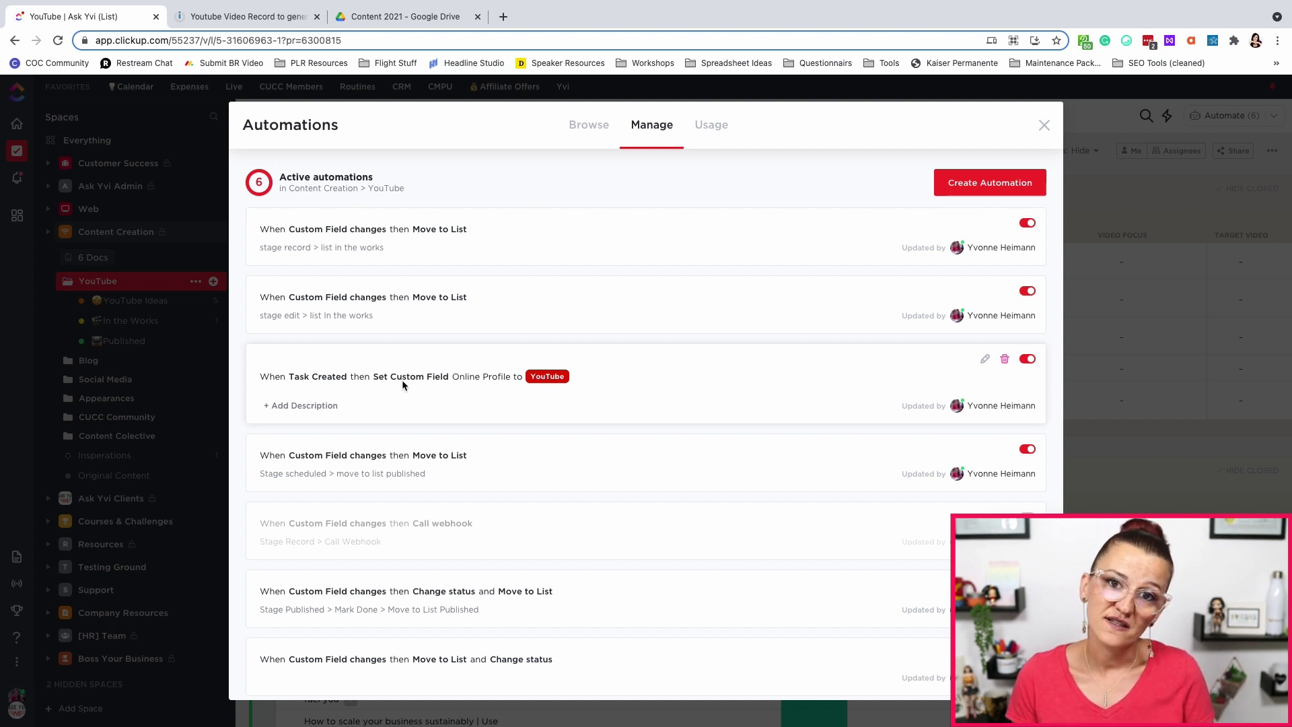
{"action": "scroll", "coordinate": [401, 382], "scroll_direction": "down", "scroll_amount": 1}
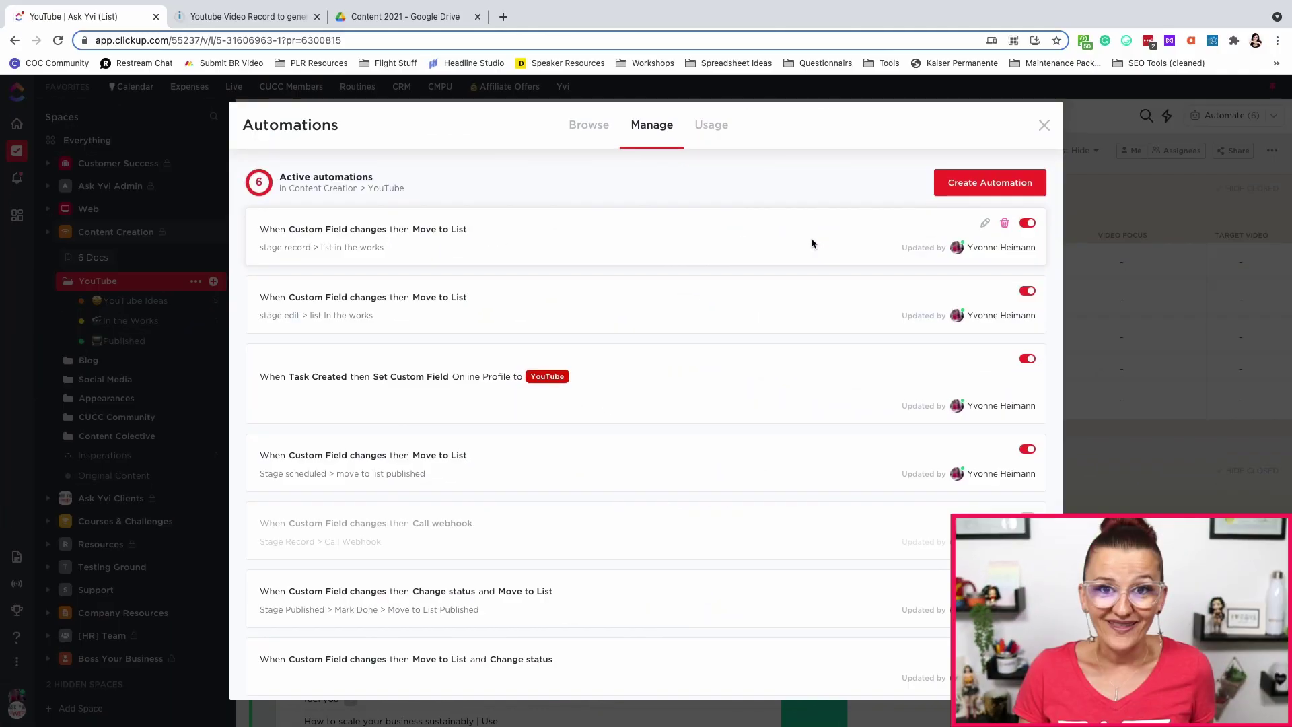
Create a custom automation for the YouTube folder that changes the assignee to Me when a task is created.
{"action": "left_click", "coordinate": [974, 183]}
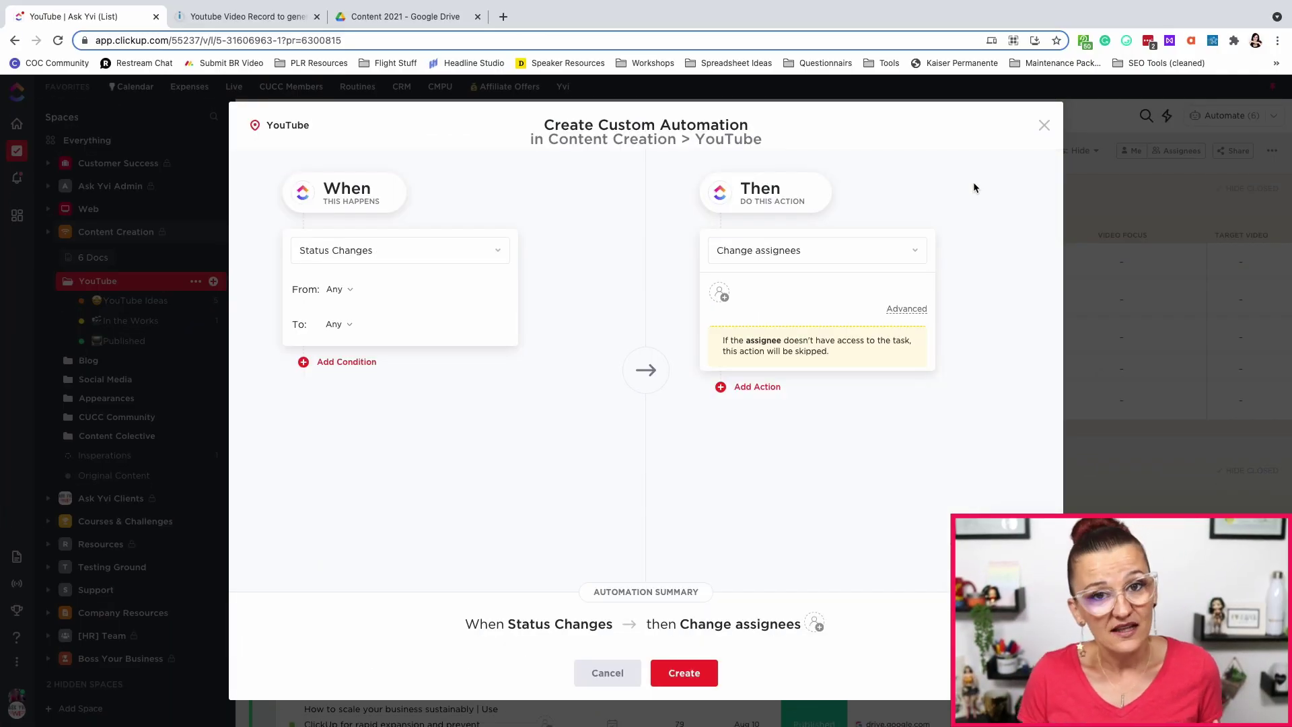
{"action": "left_click", "coordinate": [369, 253]}
{"action": "type", "text": "tas"}
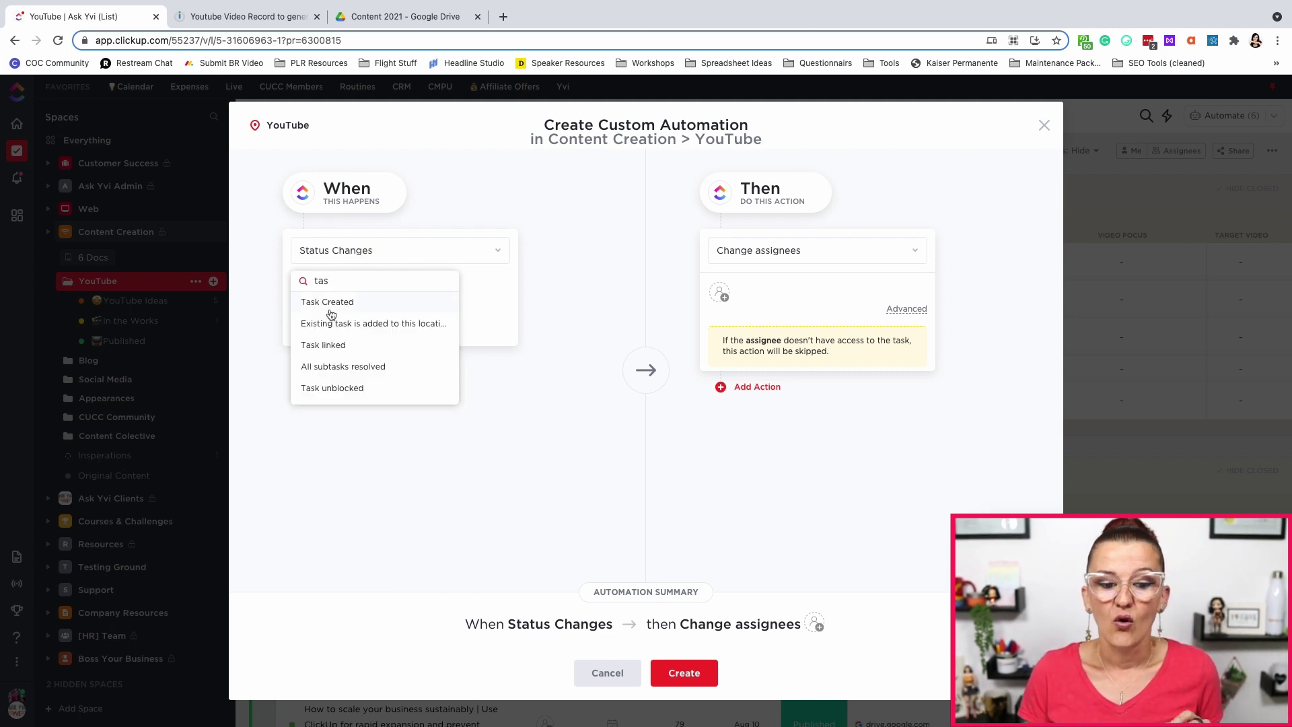
{"action": "left_click", "coordinate": [331, 312]}
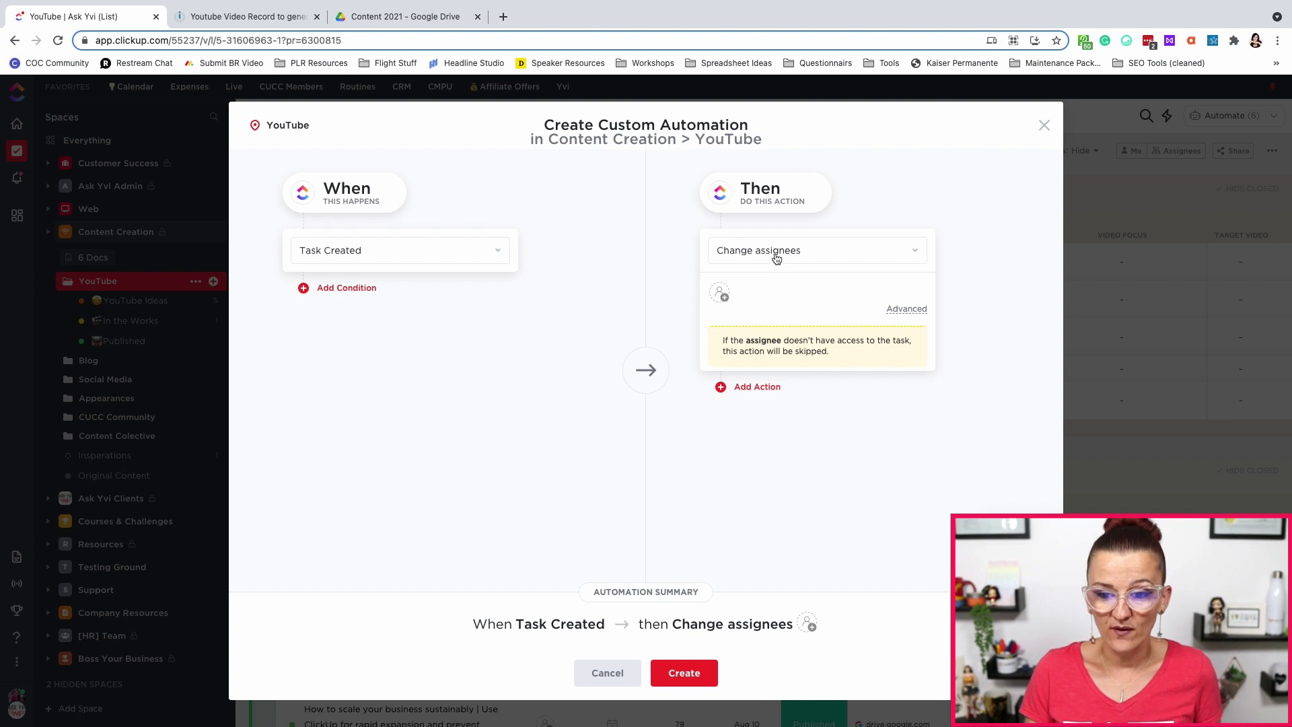
{"action": "left_click", "coordinate": [719, 295]}
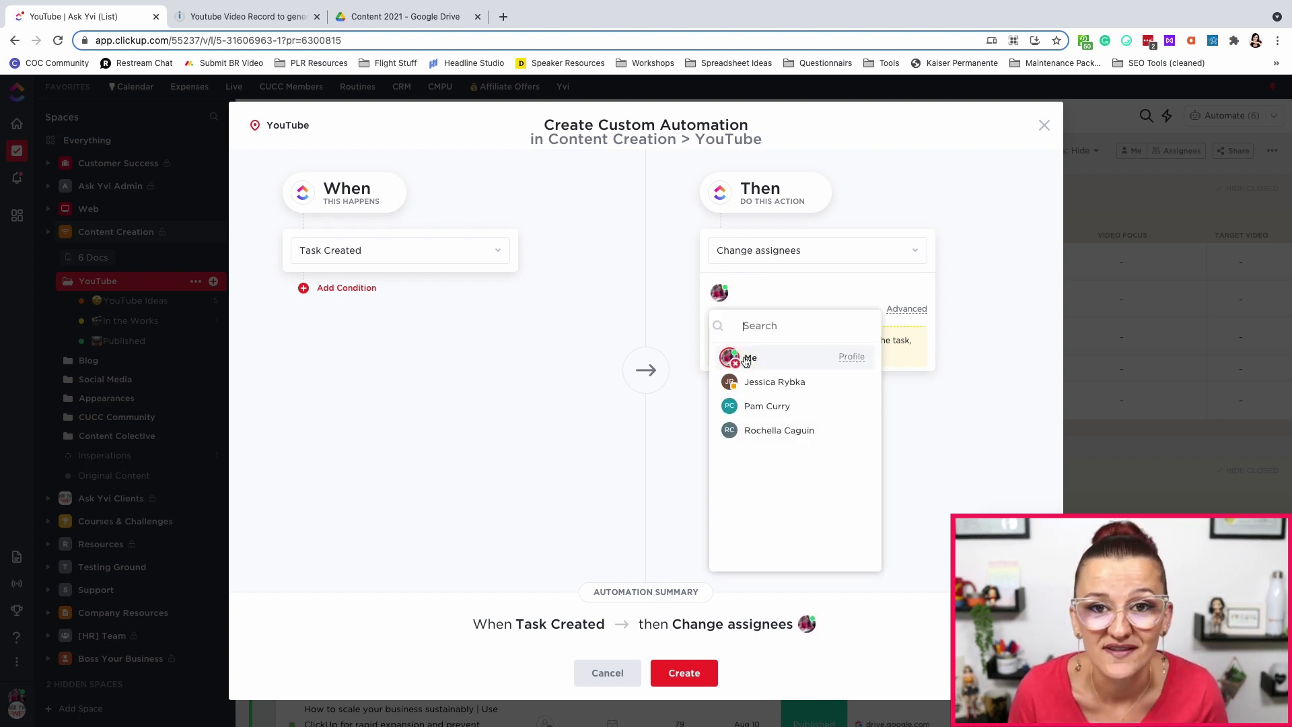
{"action": "left_click", "coordinate": [692, 672]}
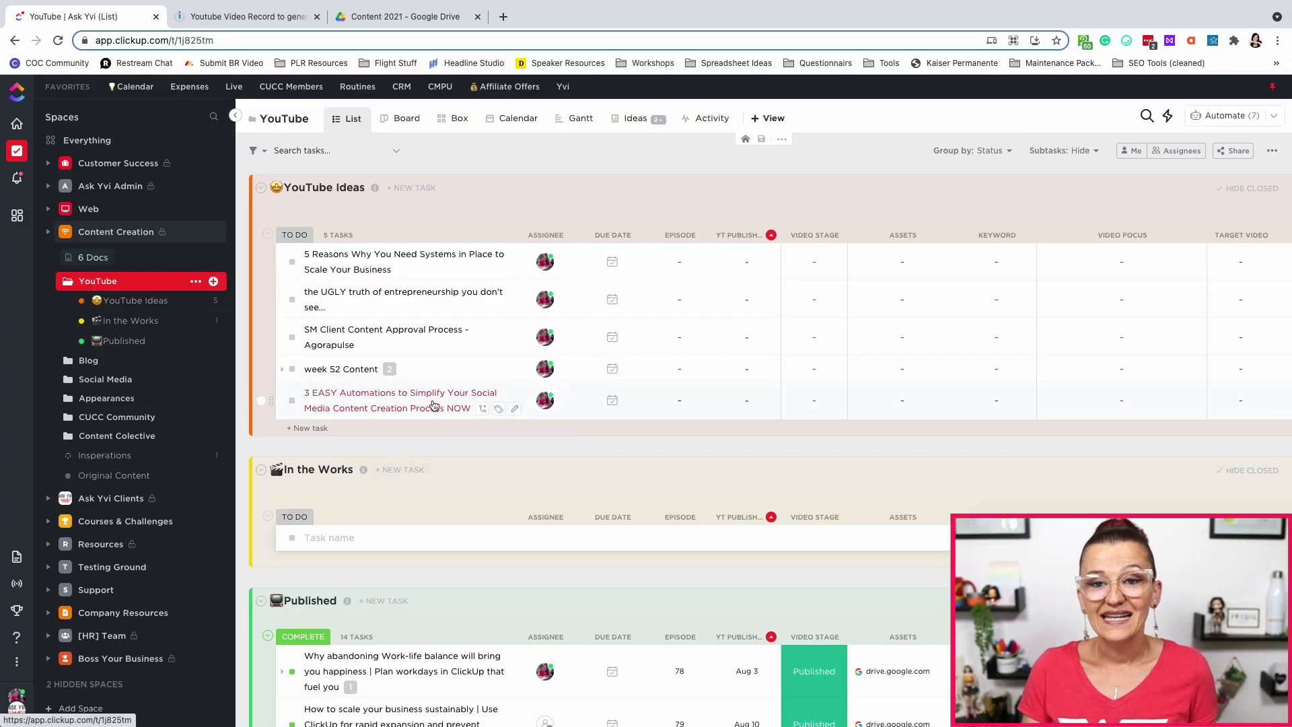
Open the "3 EASY Automations" task and examine its assignee, activity and all custom fields, including the empty ones.
{"action": "left_click", "coordinate": [434, 405]}
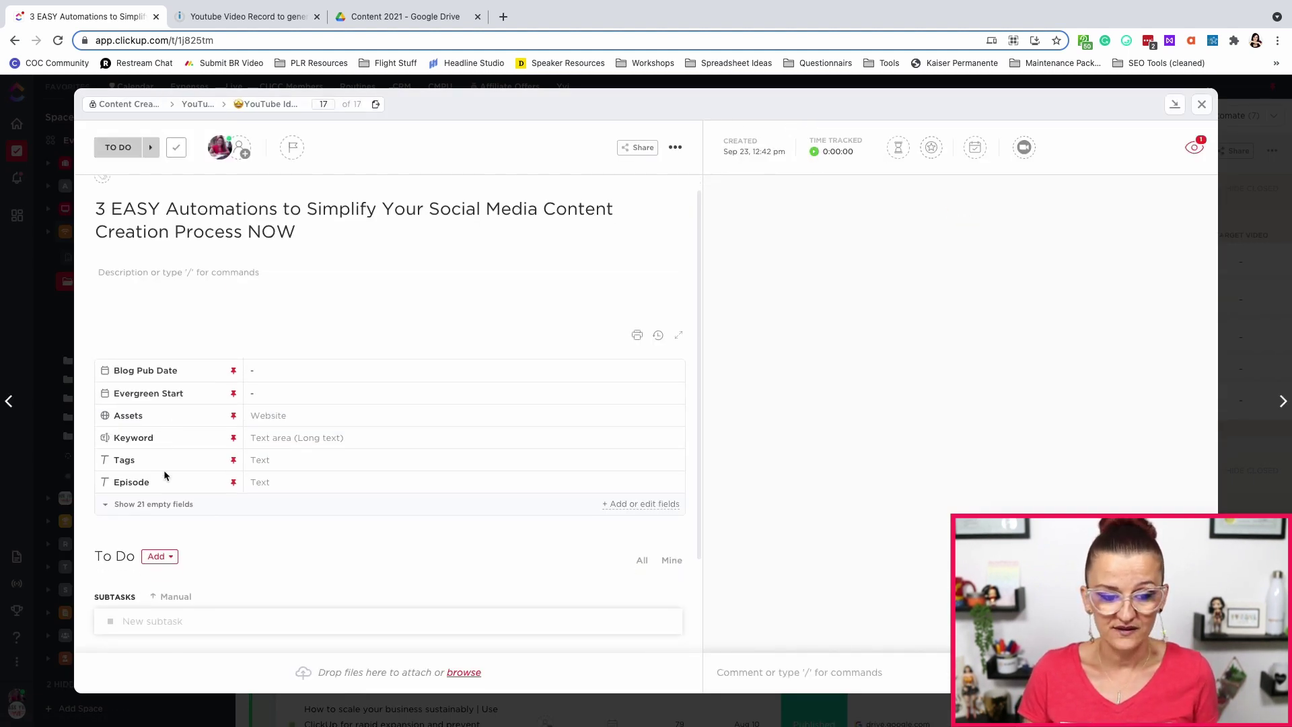
{"action": "left_click", "coordinate": [153, 504]}
{"action": "scroll", "coordinate": [418, 484], "scroll_direction": "down", "scroll_amount": 5}
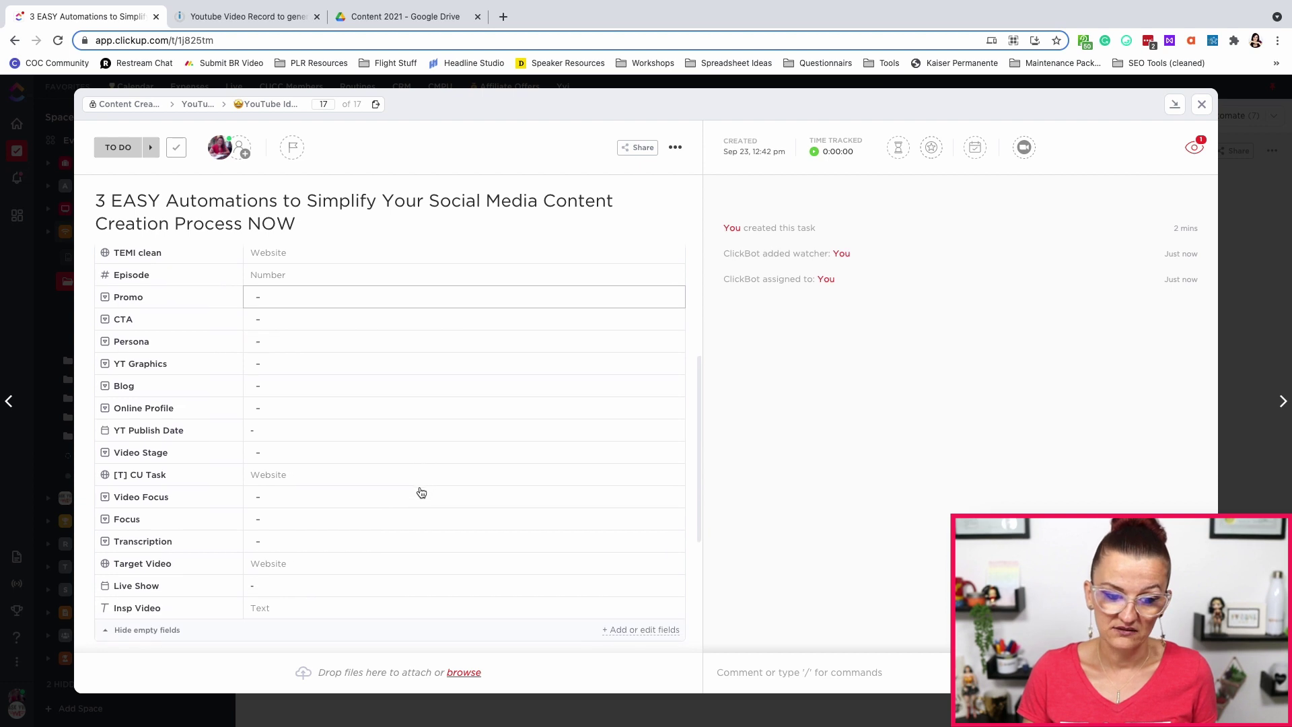
{"action": "scroll", "coordinate": [422, 493], "scroll_direction": "up", "scroll_amount": 5}
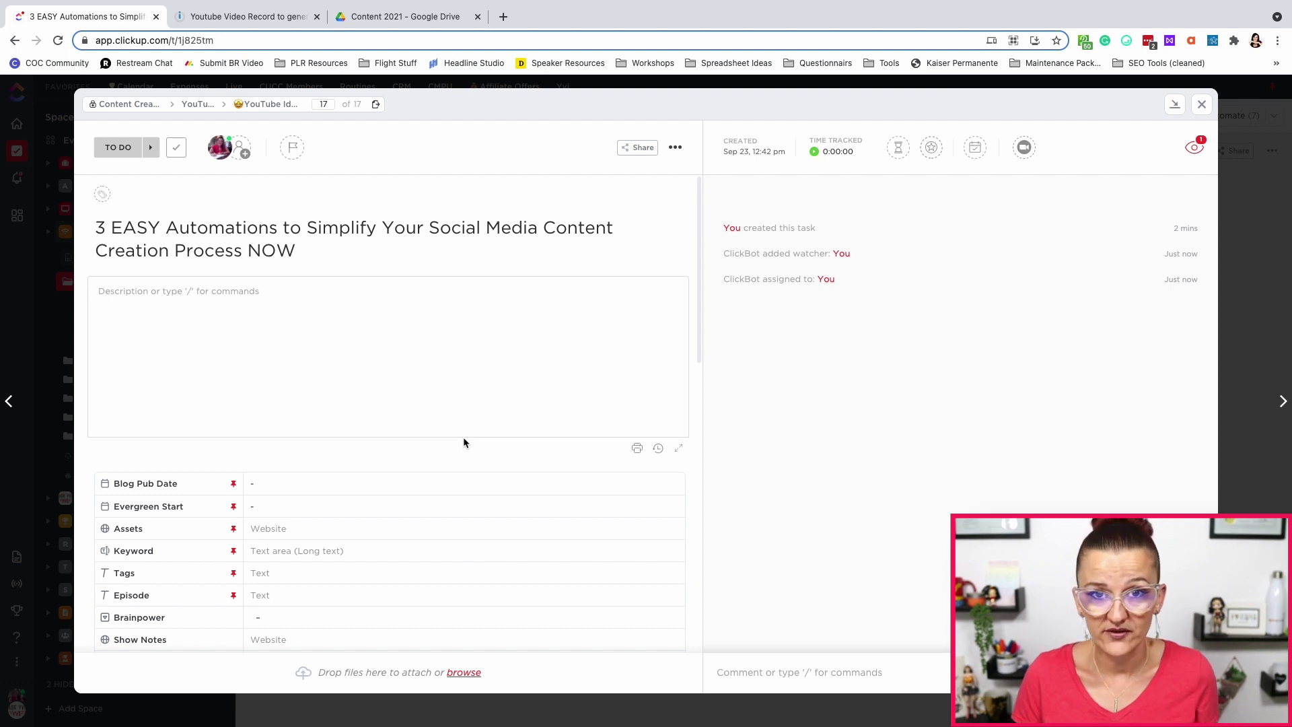
{"action": "scroll", "coordinate": [463, 442], "scroll_direction": "down", "scroll_amount": 8}
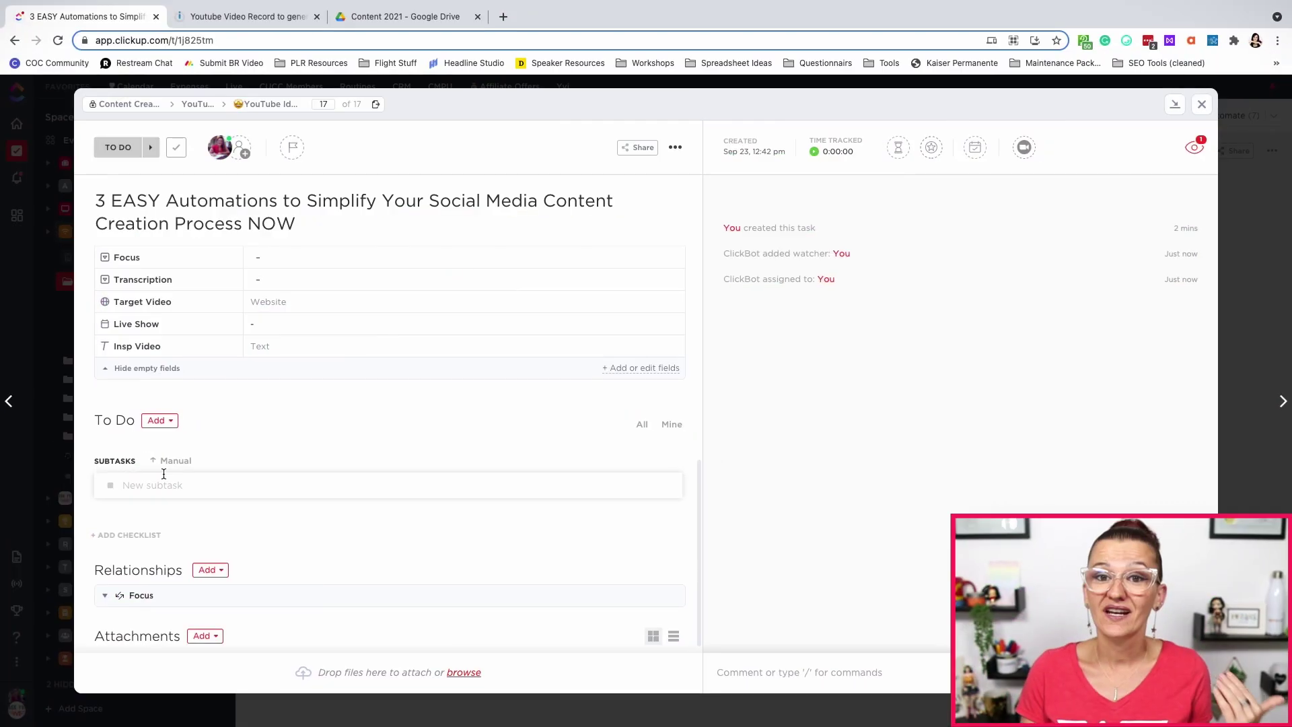
{"action": "scroll", "coordinate": [325, 414], "scroll_direction": "up", "scroll_amount": 6}
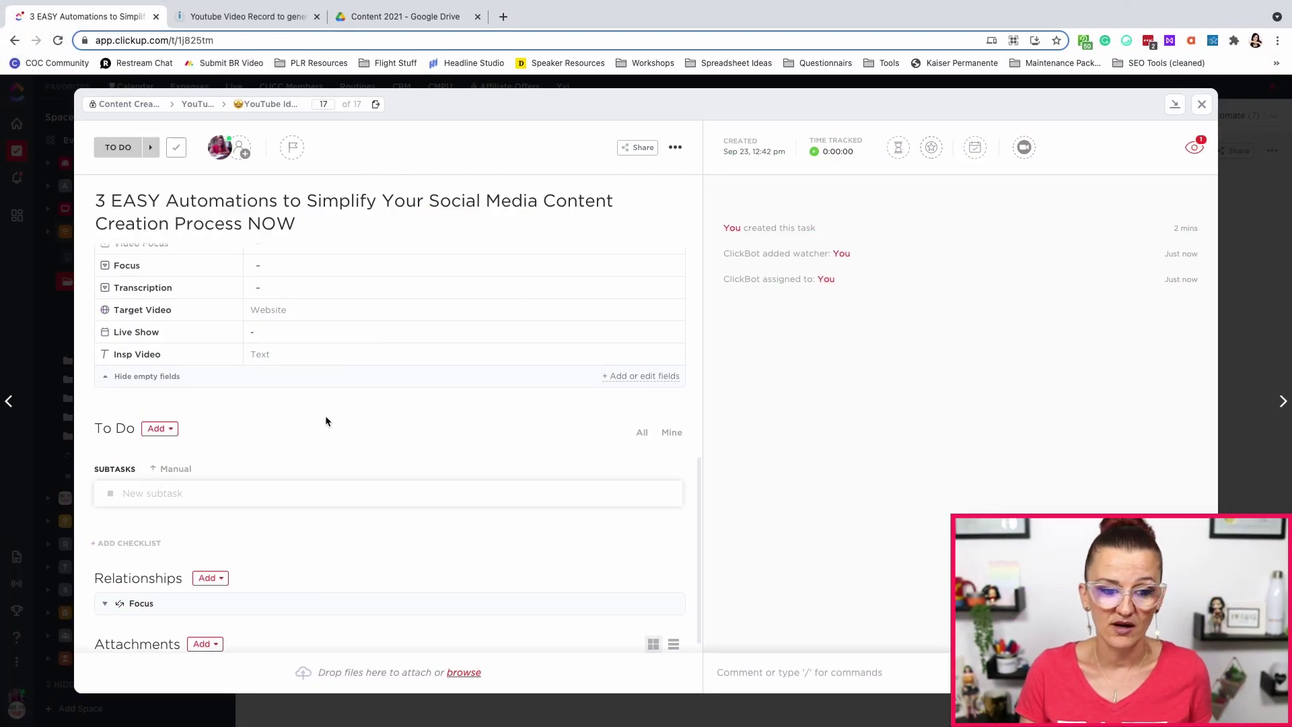
{"action": "scroll", "coordinate": [270, 403], "scroll_direction": "up", "scroll_amount": 1}
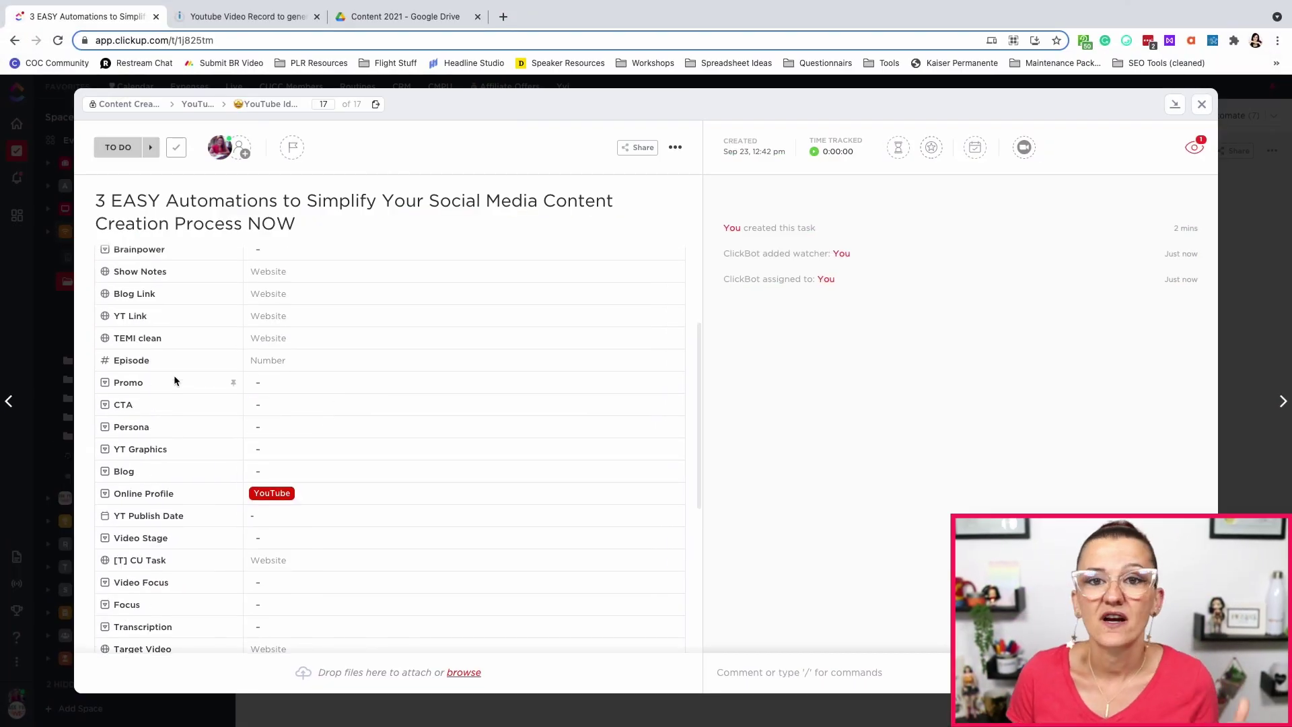
{"action": "scroll", "coordinate": [224, 401], "scroll_direction": "up", "scroll_amount": 3}
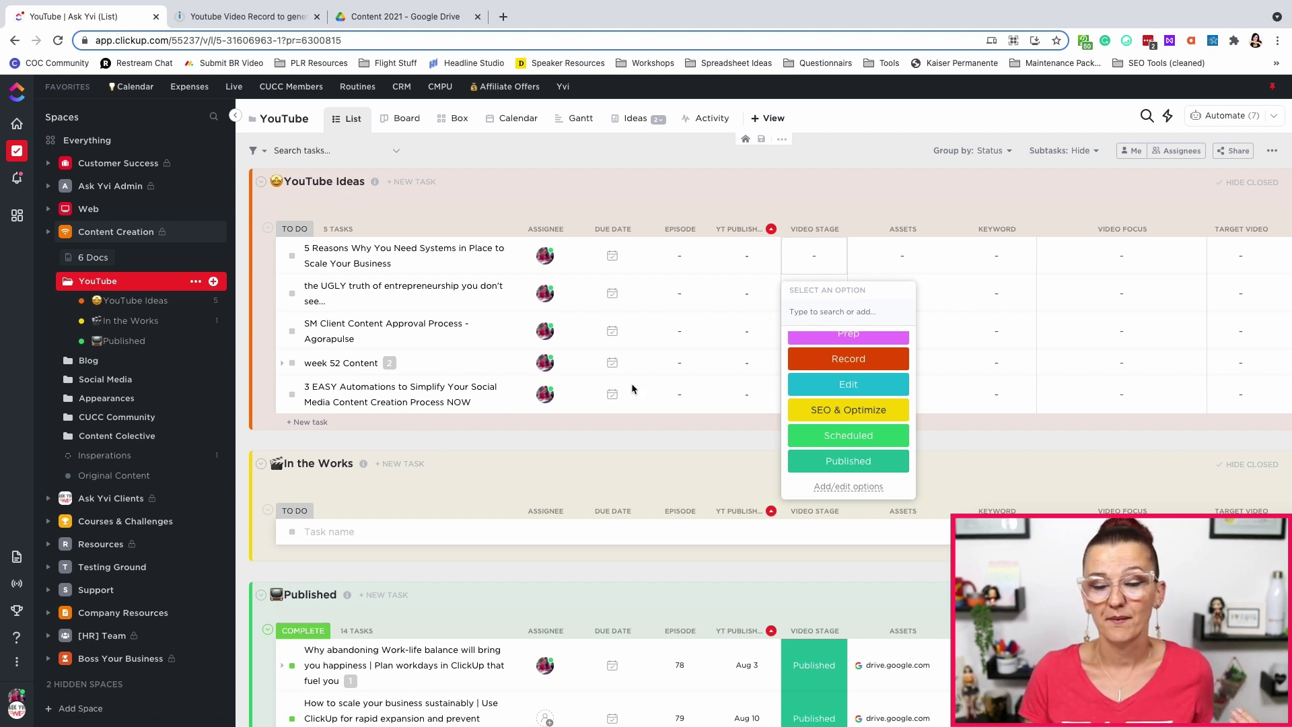
Review the list of active automations for the YouTube folder.
{"action": "left_click", "coordinate": [1232, 119]}
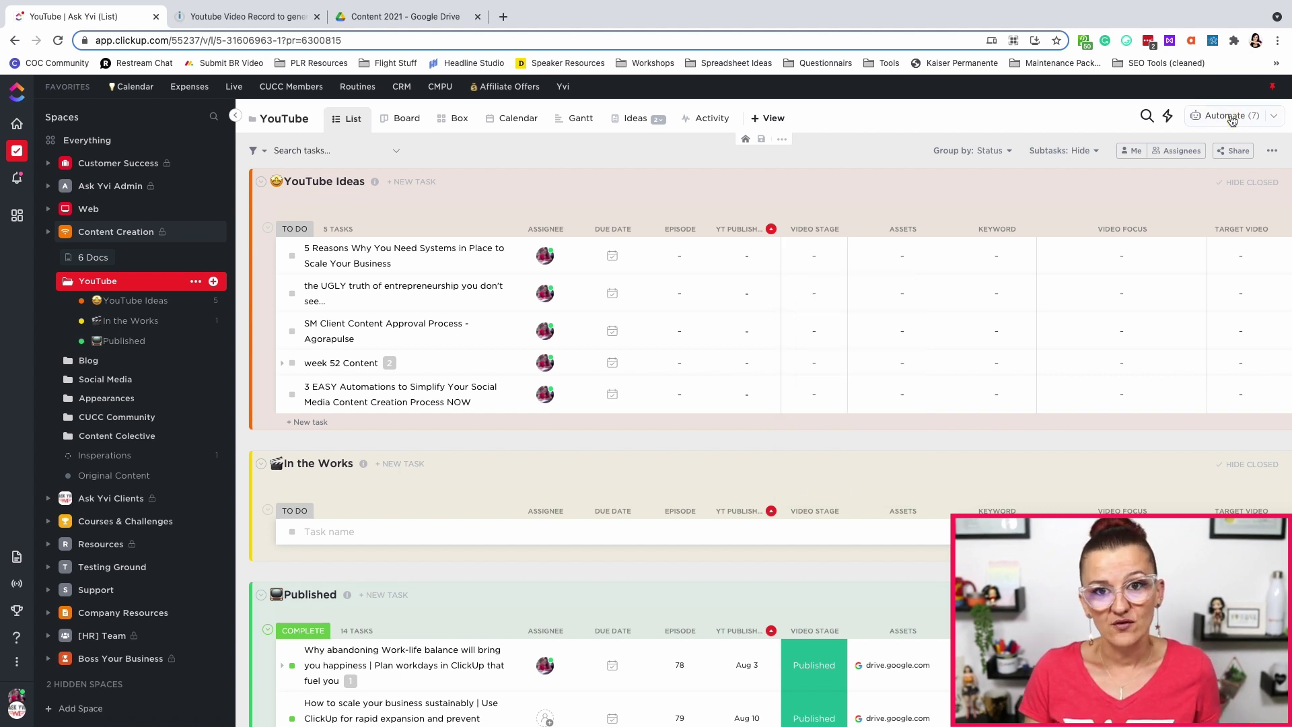
{"action": "left_click", "coordinate": [1232, 119]}
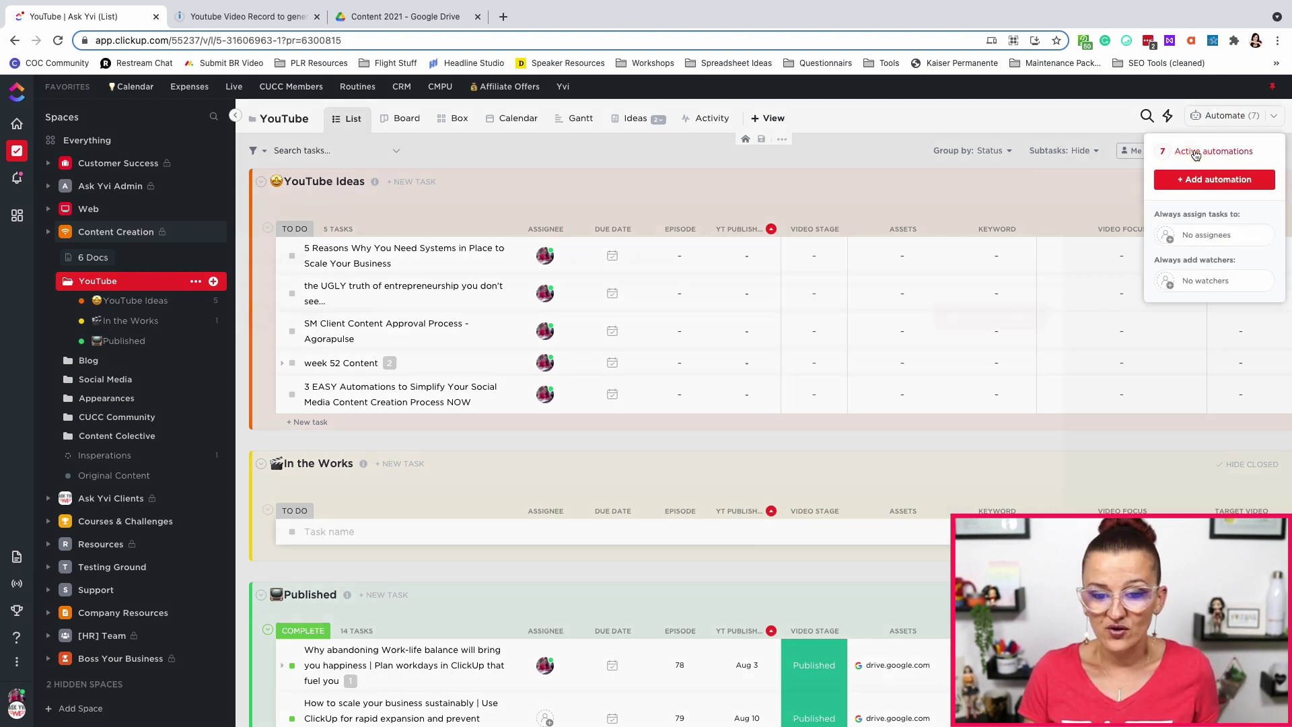
{"action": "left_click", "coordinate": [1195, 152]}
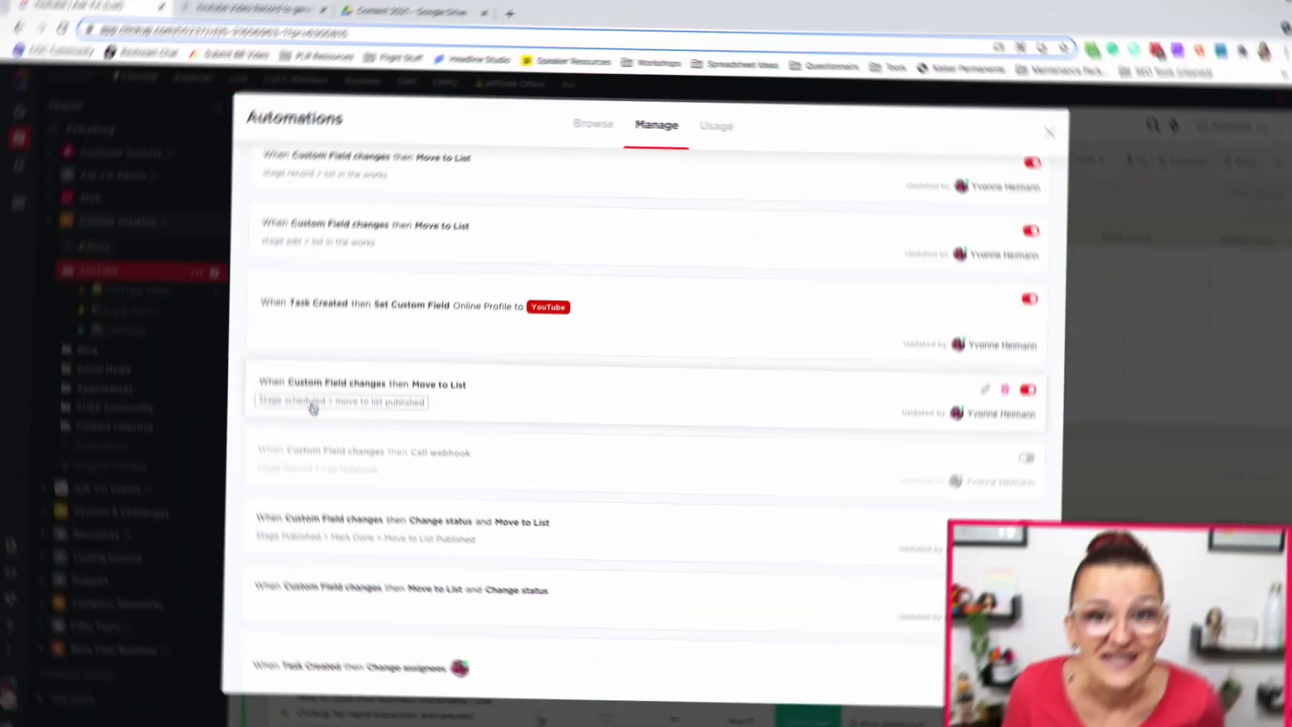
{"action": "scroll", "coordinate": [740, 290], "scroll_direction": "up", "scroll_amount": 2}
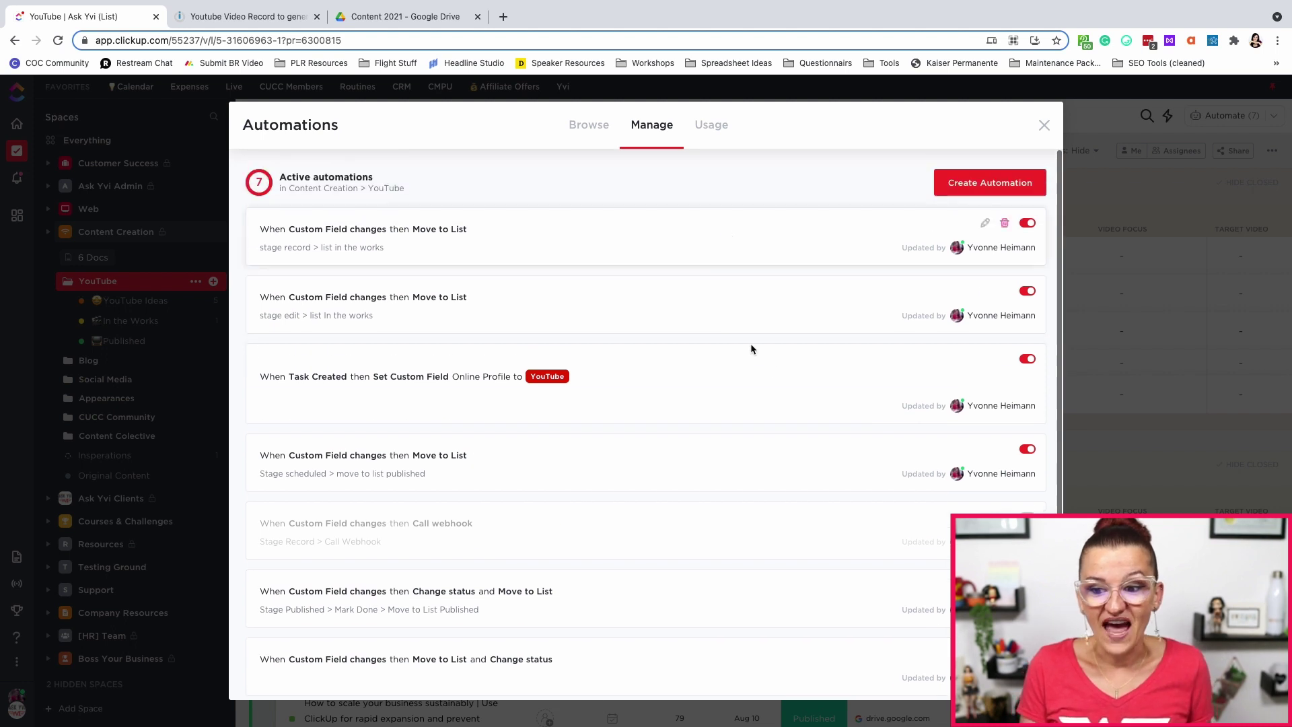
Start a new custom automation triggered when the Video Stage custom field changes from any value to Scheduled.
{"action": "left_click", "coordinate": [984, 186]}
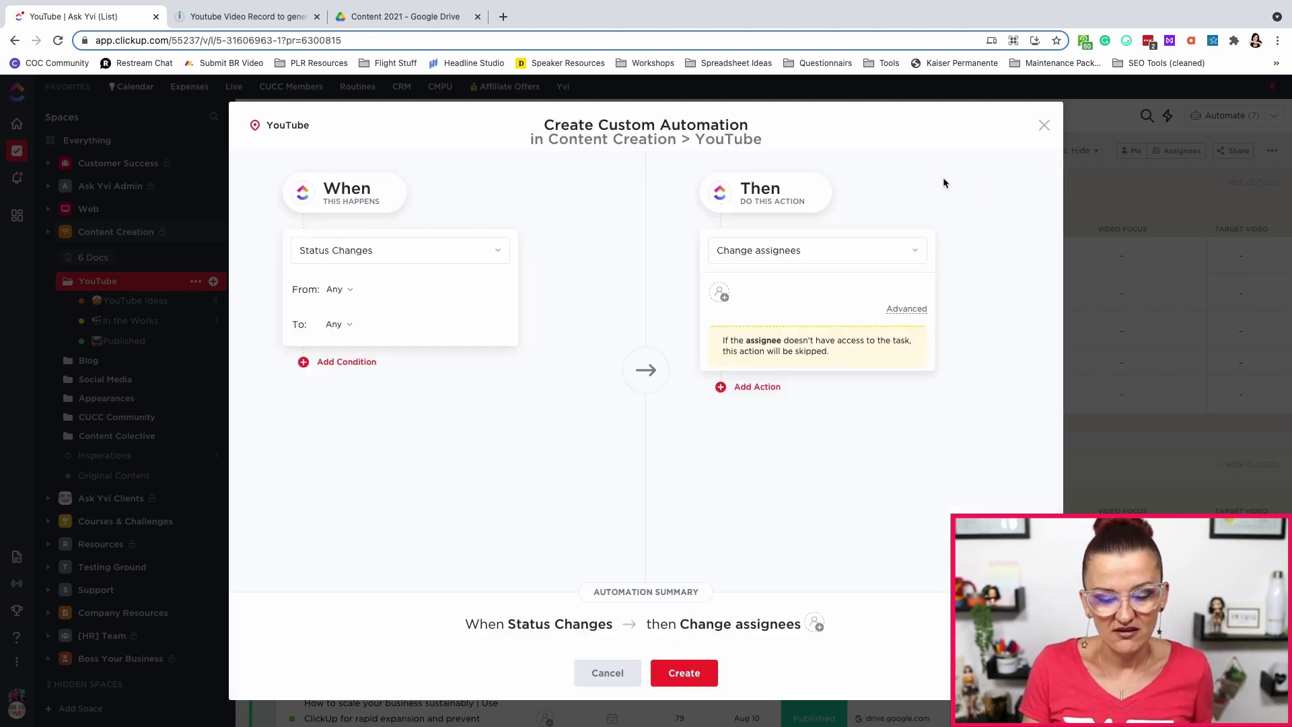
{"action": "left_click", "coordinate": [395, 253]}
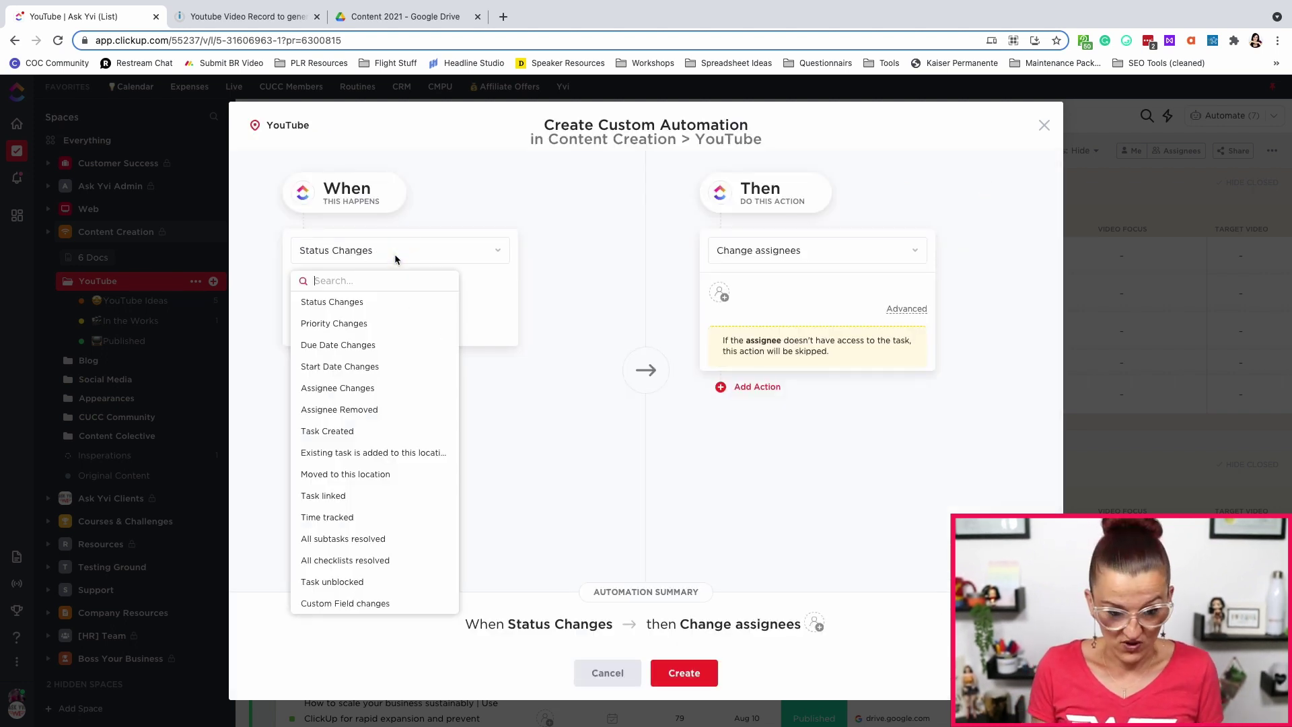
{"action": "type", "text": "cus"}
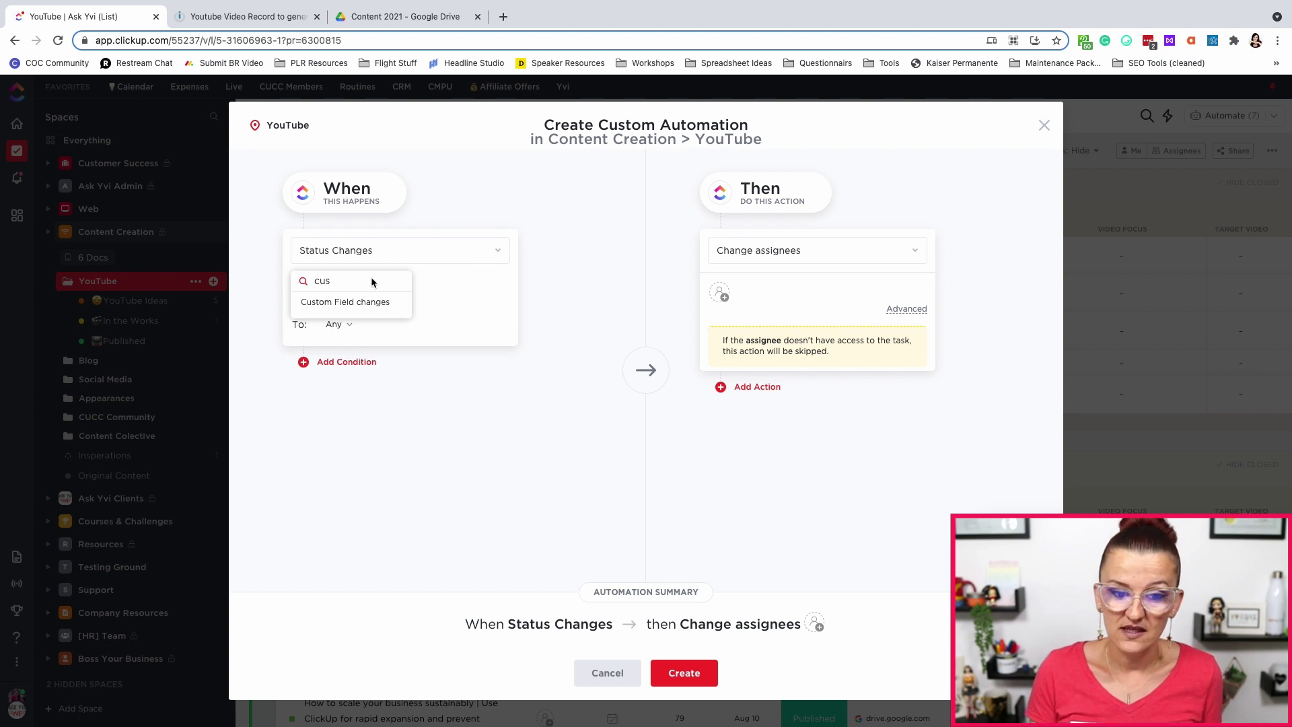
{"action": "left_click", "coordinate": [328, 304]}
{"action": "left_click", "coordinate": [394, 359]}
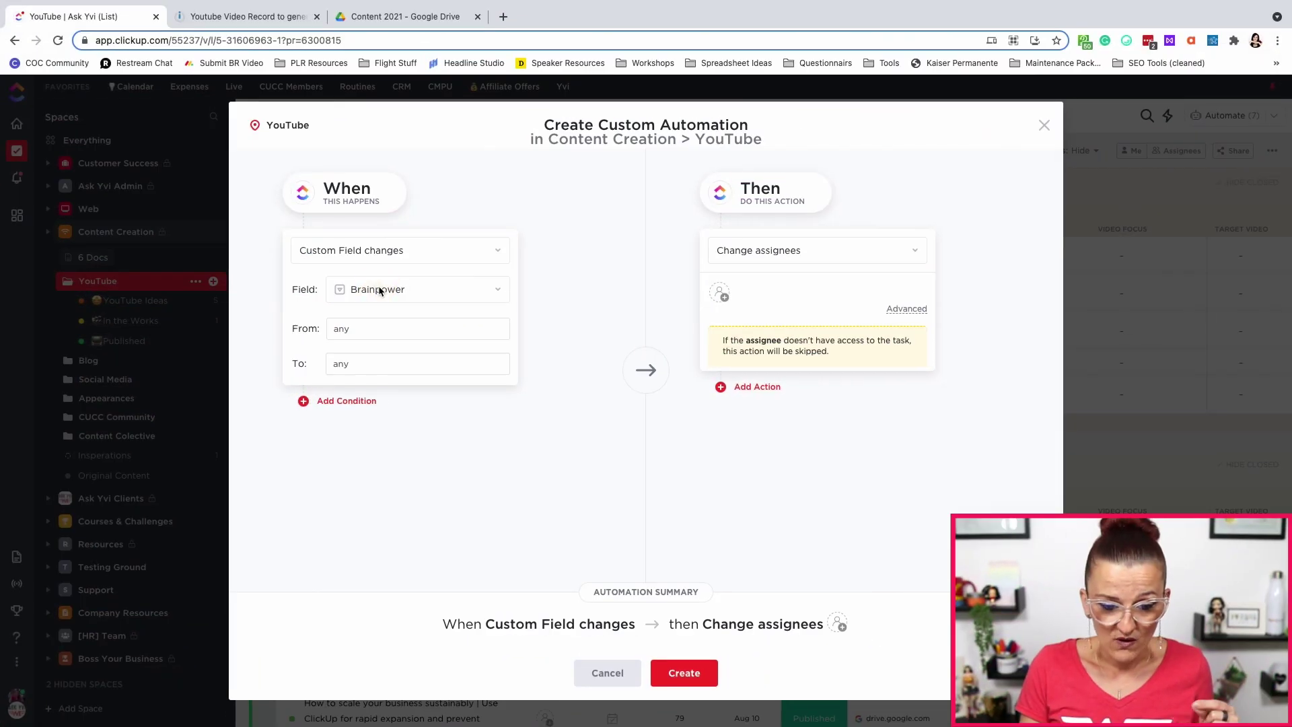
{"action": "left_click", "coordinate": [379, 290]}
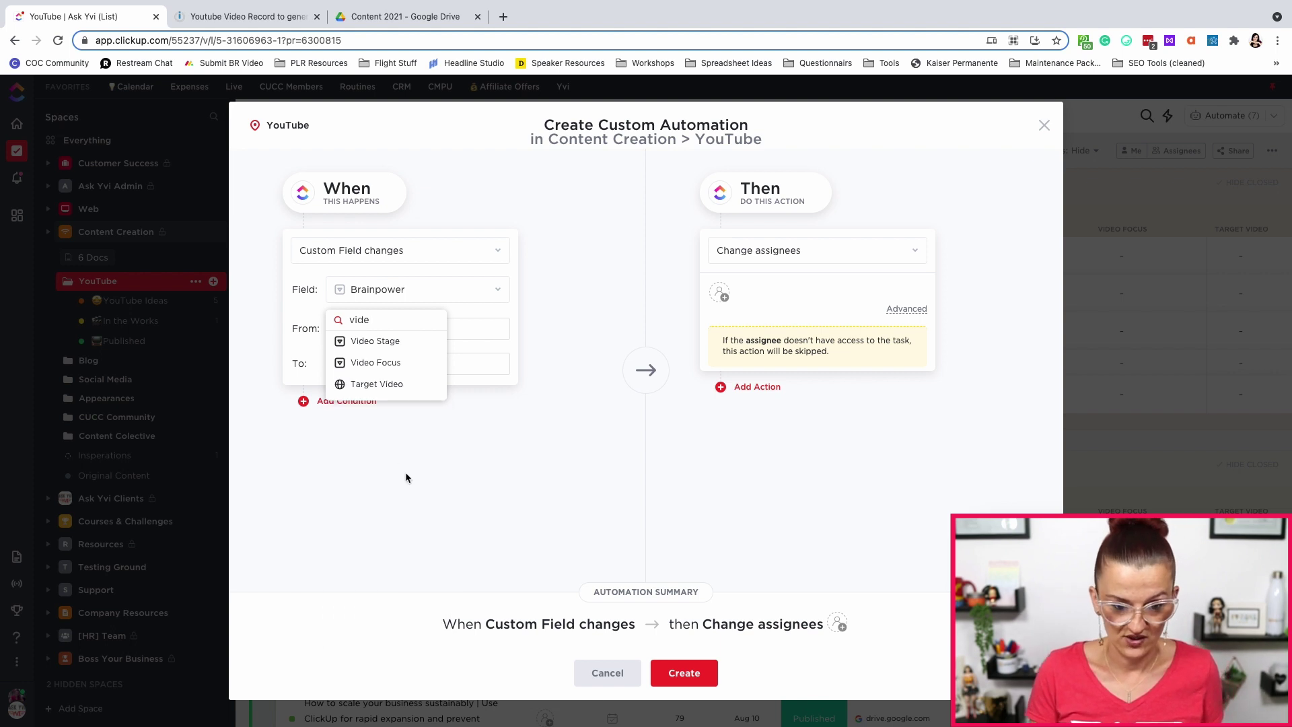
{"action": "left_click", "coordinate": [378, 341]}
{"action": "left_click", "coordinate": [391, 363]}
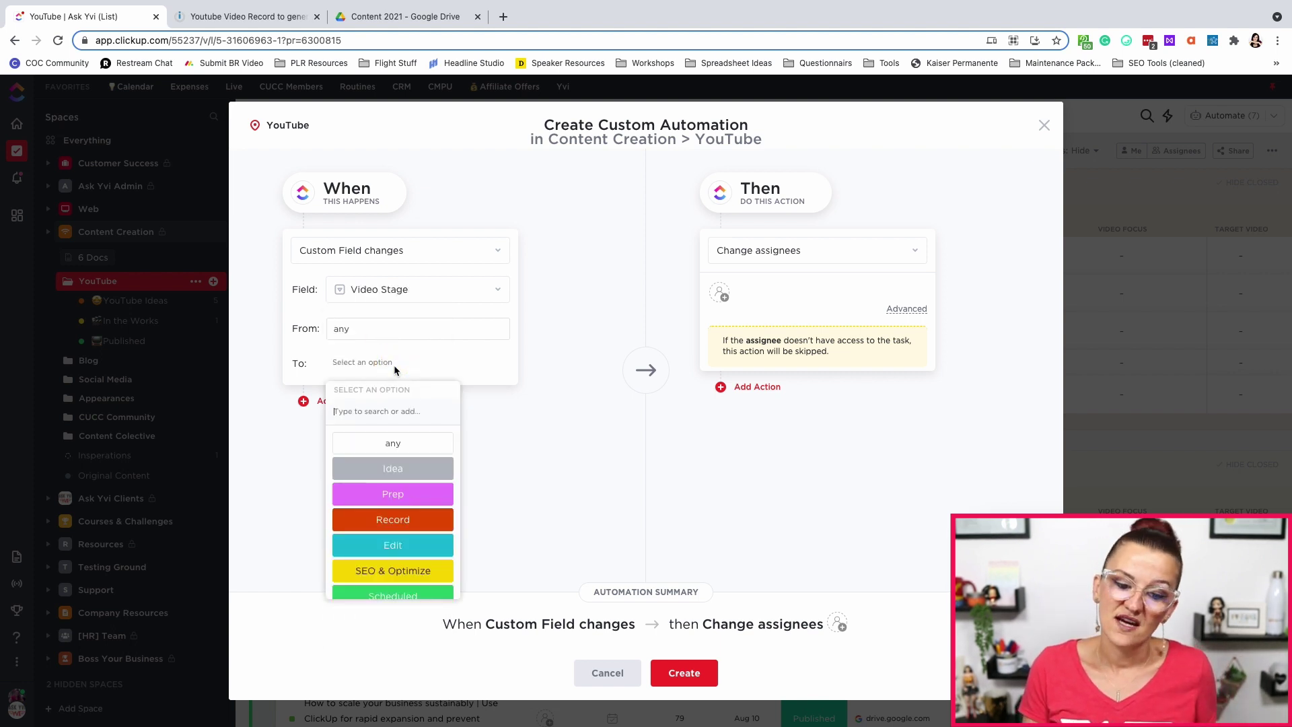
{"action": "scroll", "coordinate": [372, 478], "scroll_direction": "down", "scroll_amount": 1}
{"action": "left_click", "coordinate": [393, 570]}
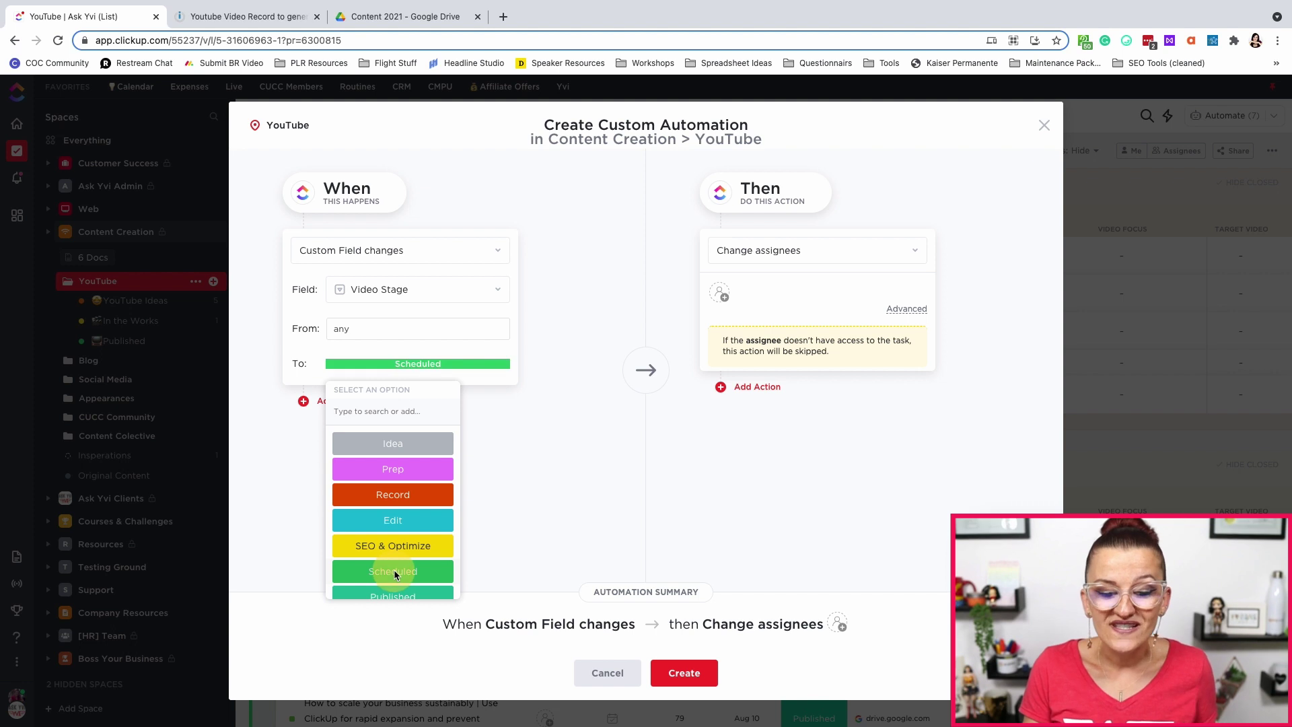
Set the new automation's action to change the task status.
{"action": "left_click", "coordinate": [767, 253]}
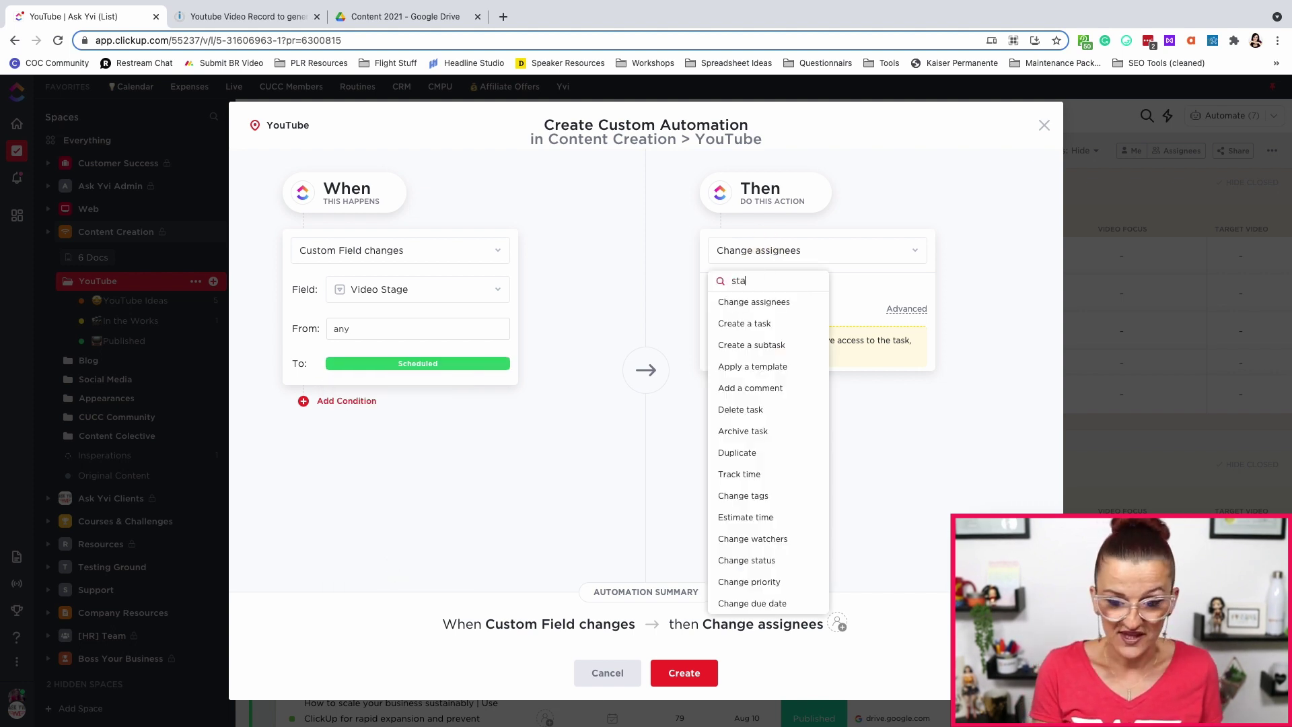
{"action": "left_click", "coordinate": [772, 305]}
{"action": "left_click", "coordinate": [771, 307]}
{"action": "left_click", "coordinate": [753, 547]}
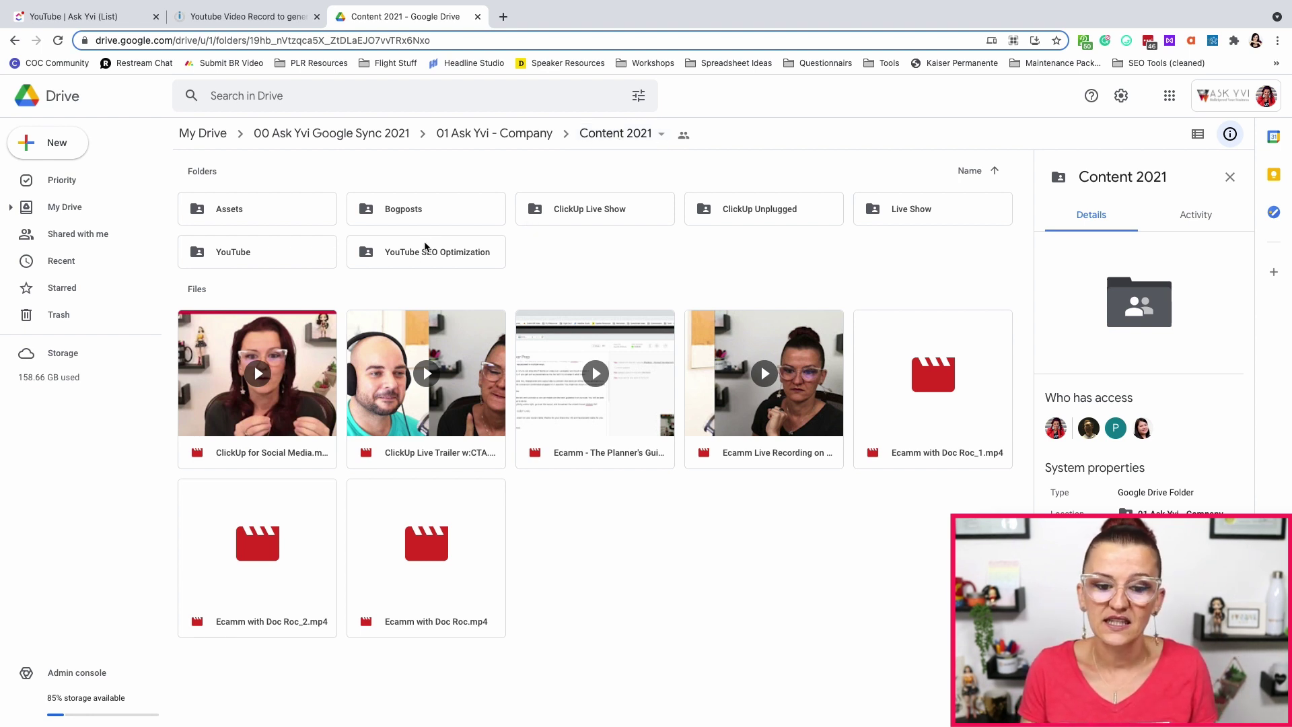
In Google Drive's YouTube folder, inspect the video 83 folder and its Raw subfolder, and return to the video folder.
{"action": "left_click", "coordinate": [291, 257]}
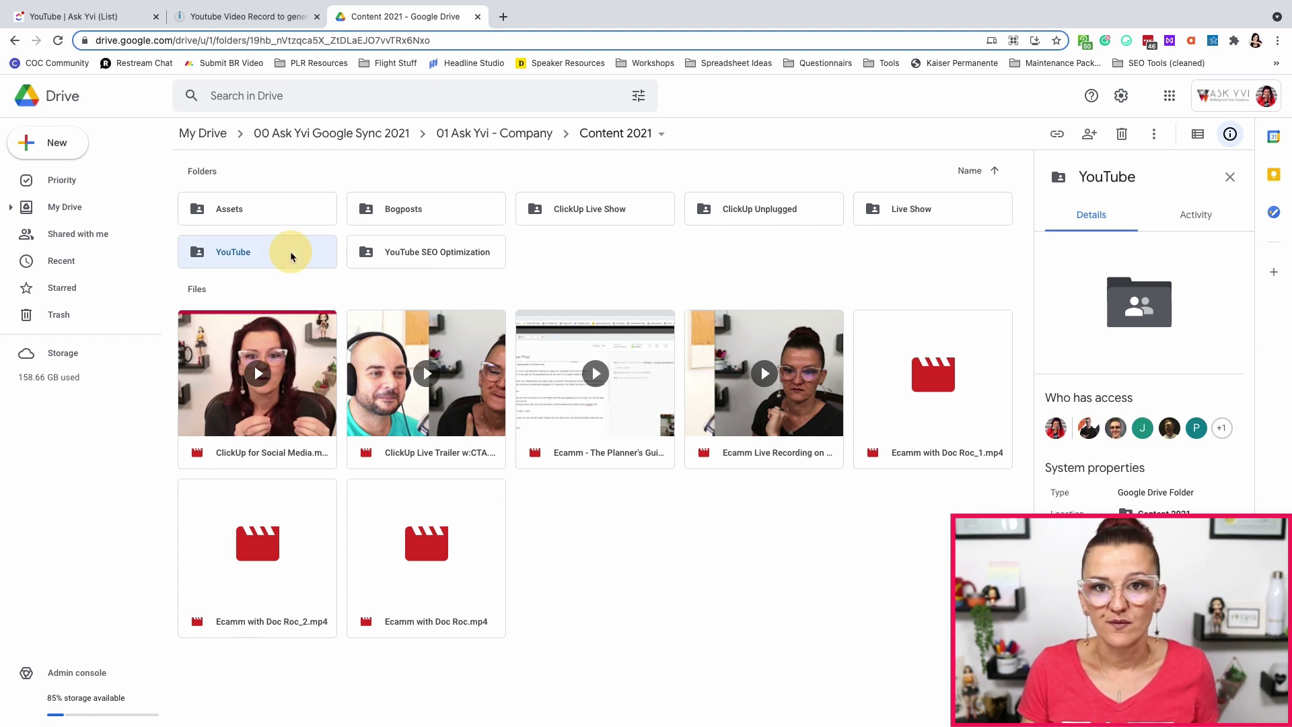
{"action": "key", "text": "Return"}
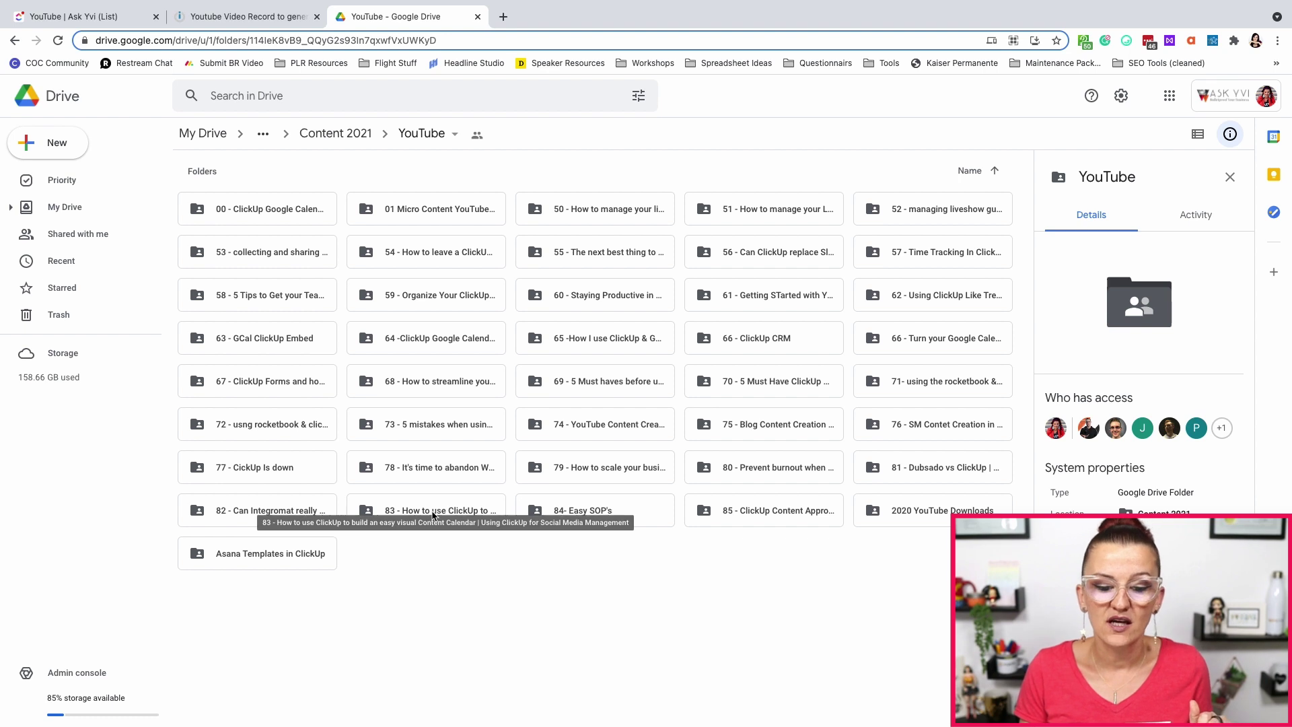
{"action": "double_click", "coordinate": [440, 512]}
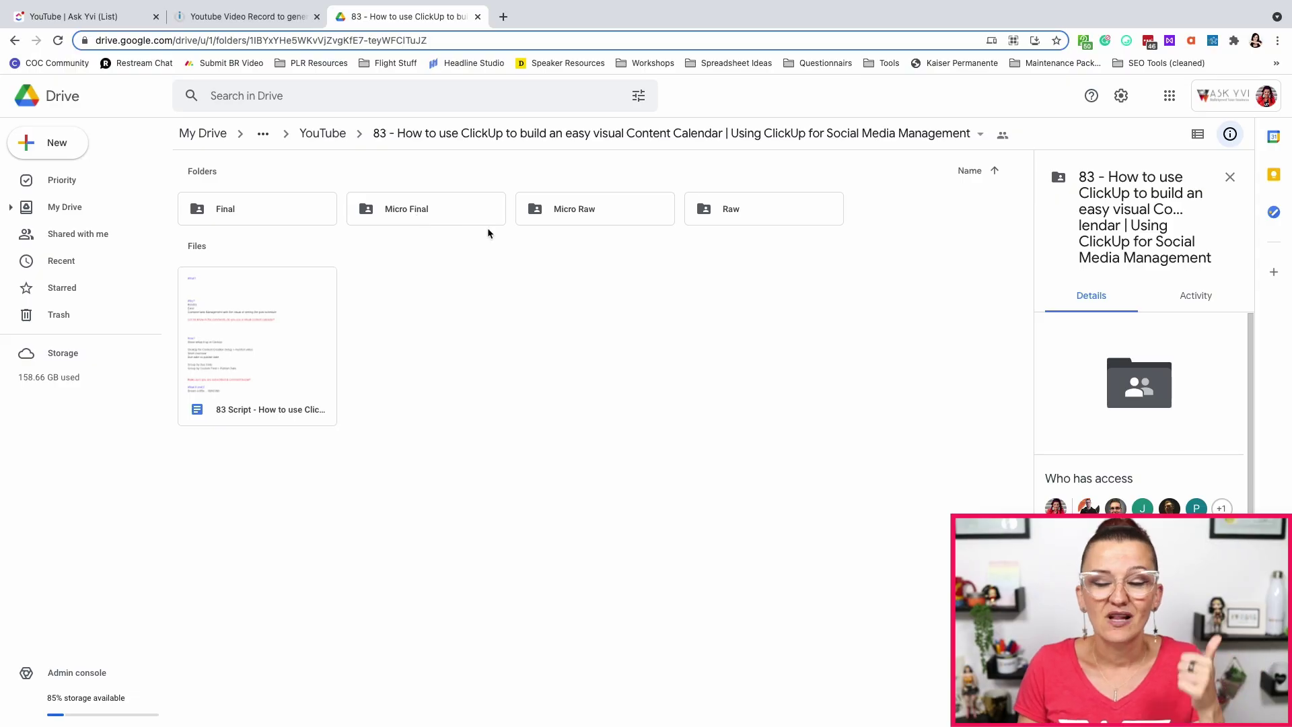
{"action": "double_click", "coordinate": [774, 217]}
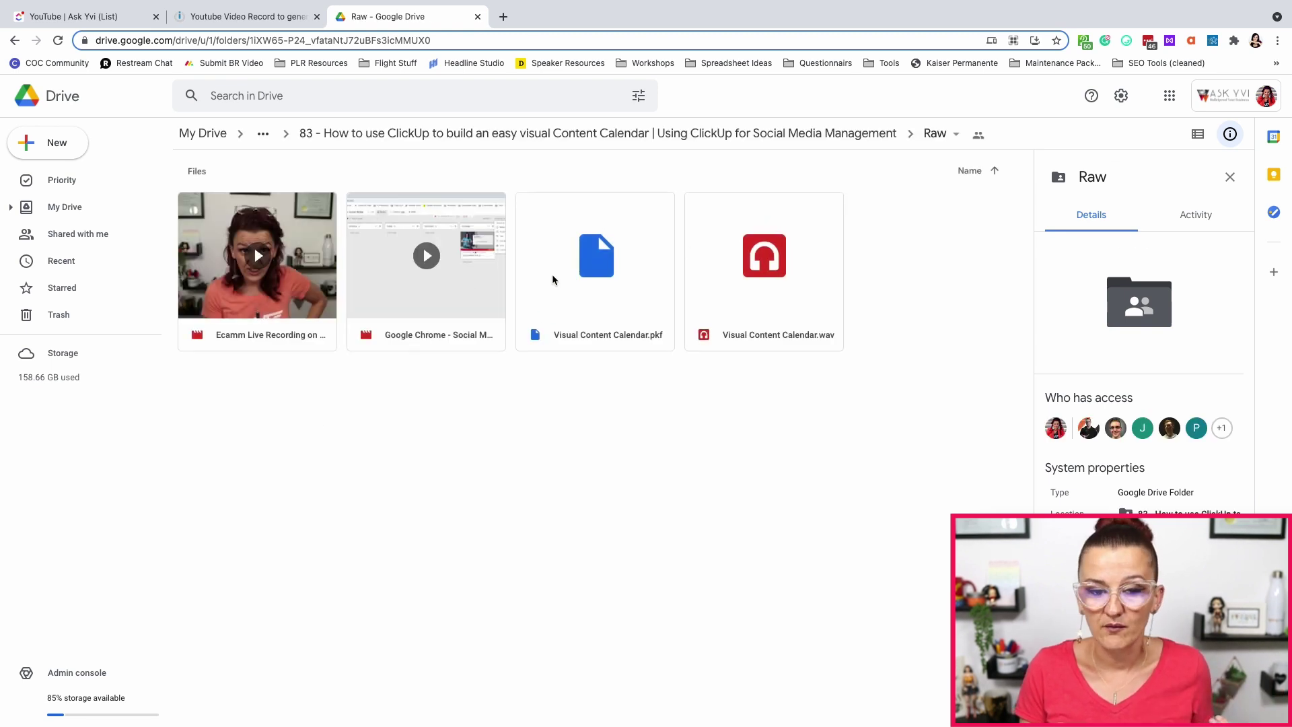
{"action": "key", "text": "alt+Left"}
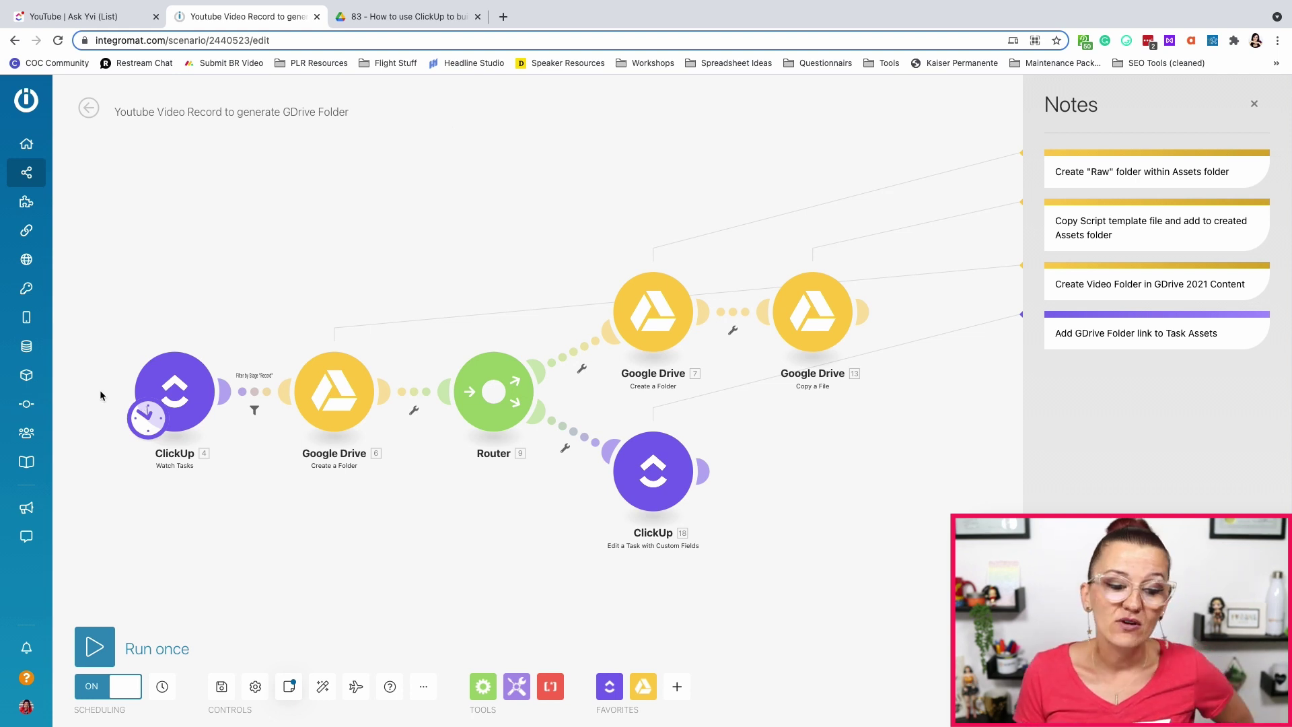
In the Integromat scenario, inspect the ClickUp Watch Tasks module settings and the filter that follows it.
{"action": "left_click", "coordinate": [175, 390]}
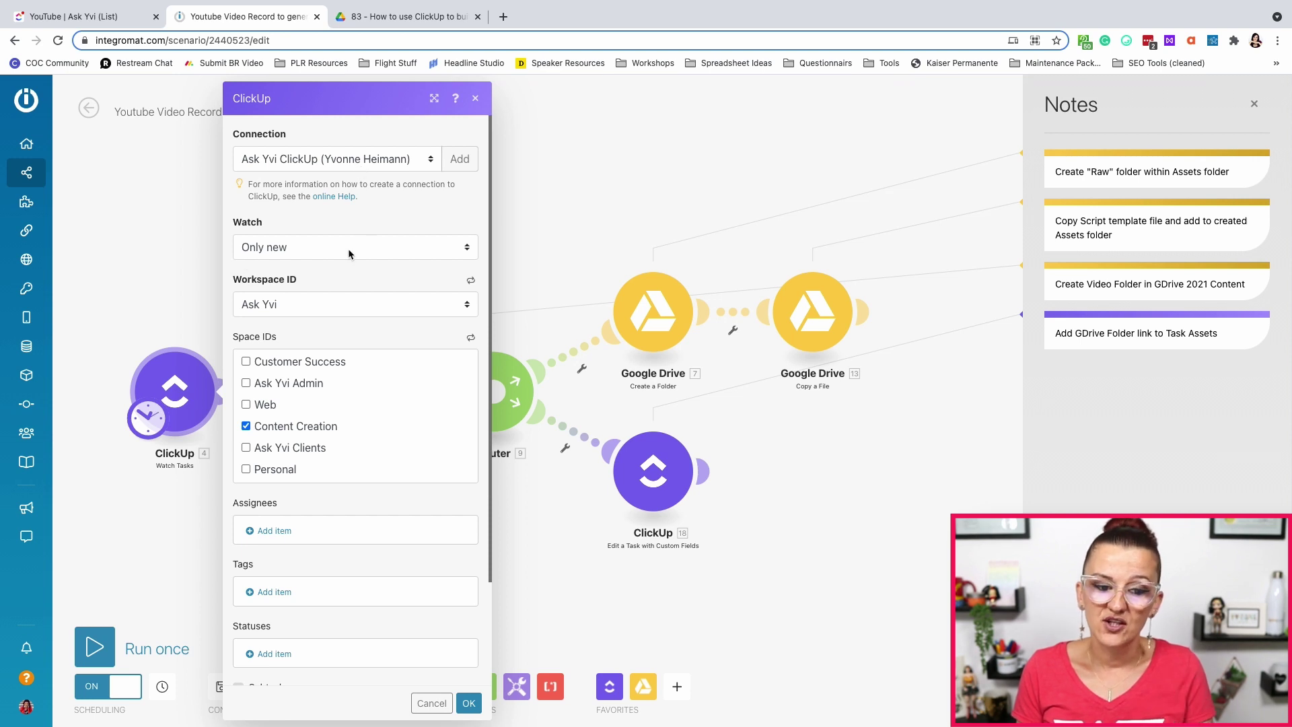
{"action": "scroll", "coordinate": [365, 412], "scroll_direction": "down", "scroll_amount": 2}
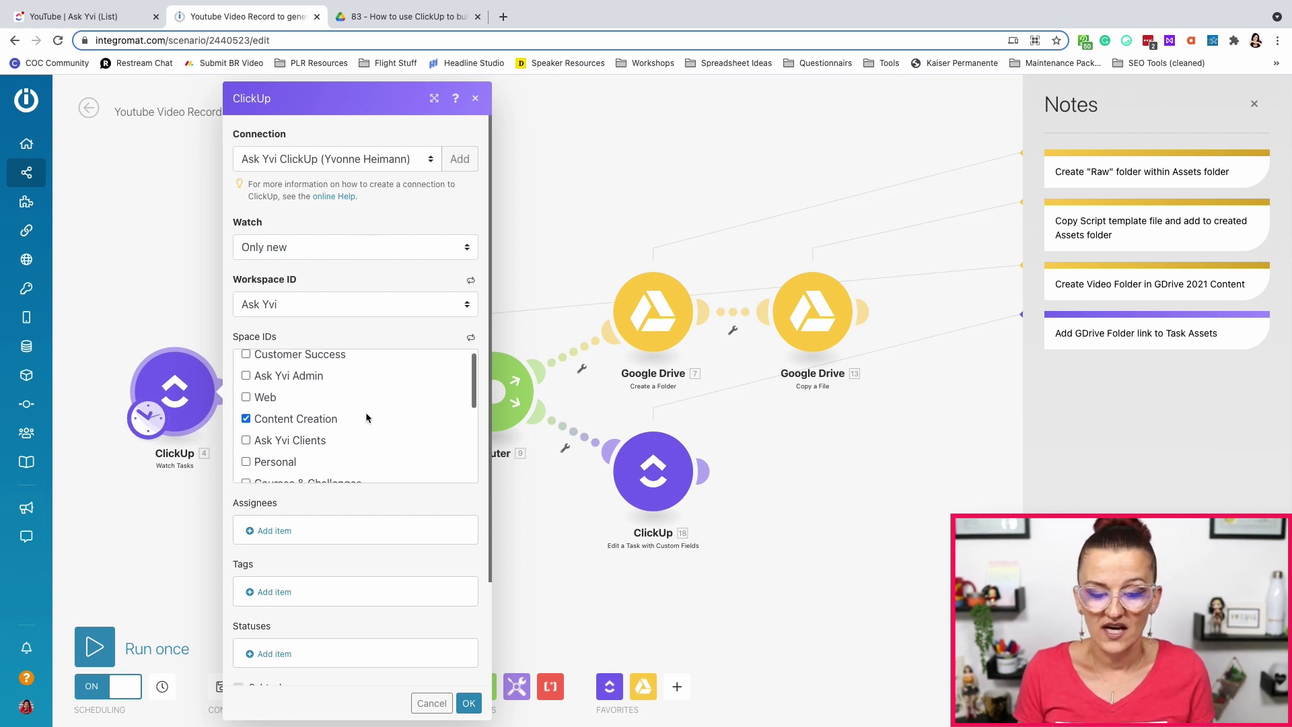
{"action": "left_click", "coordinate": [588, 199]}
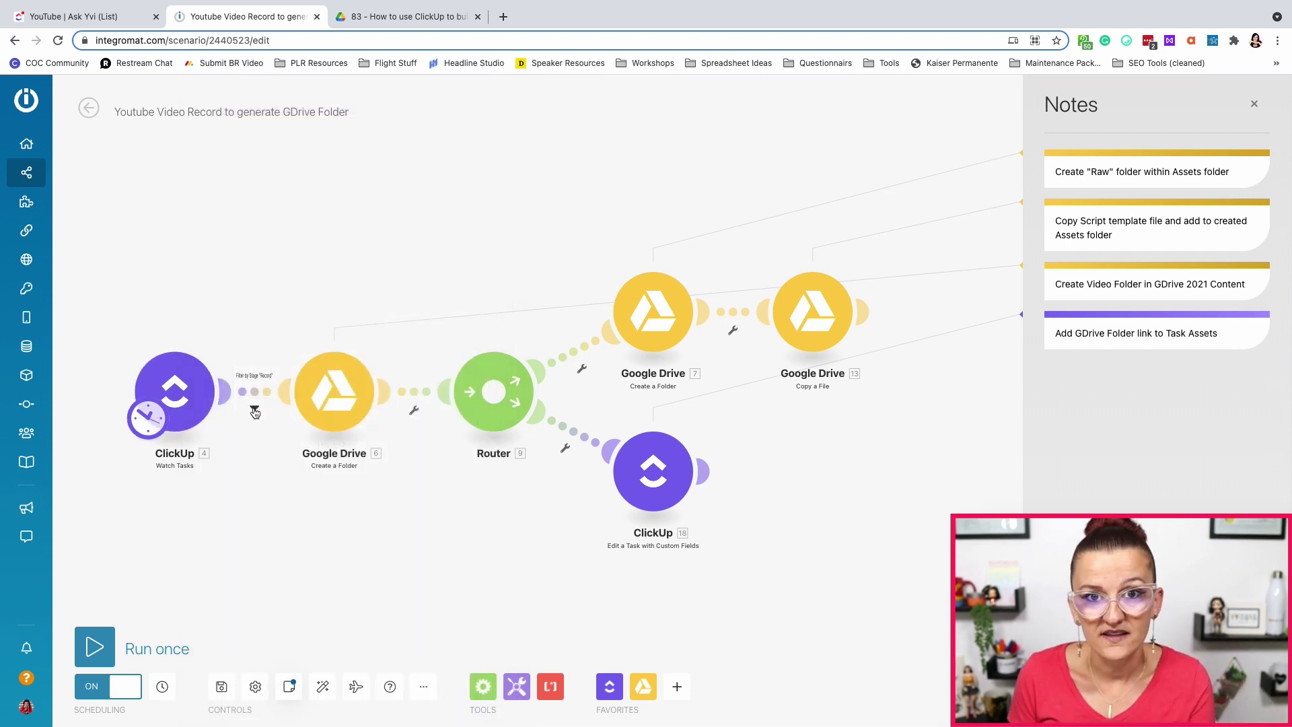
{"action": "left_click", "coordinate": [255, 411]}
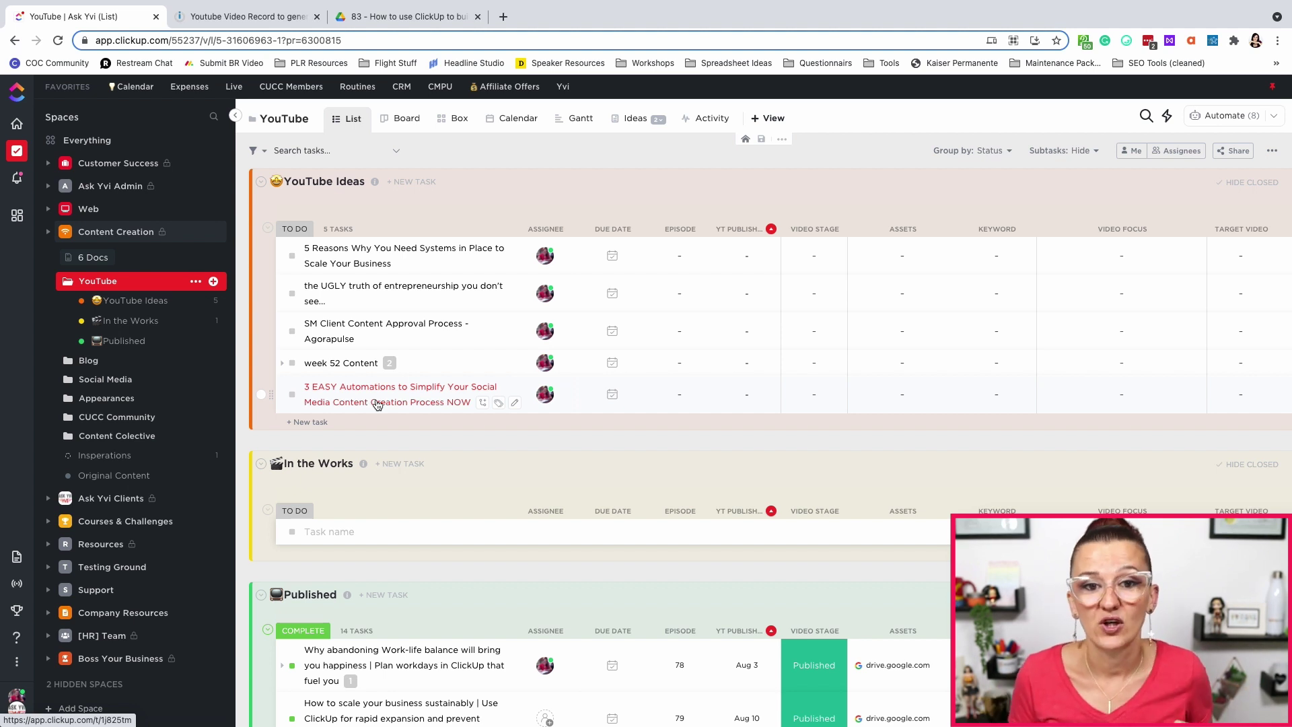
{"action": "left_click", "coordinate": [293, 16]}
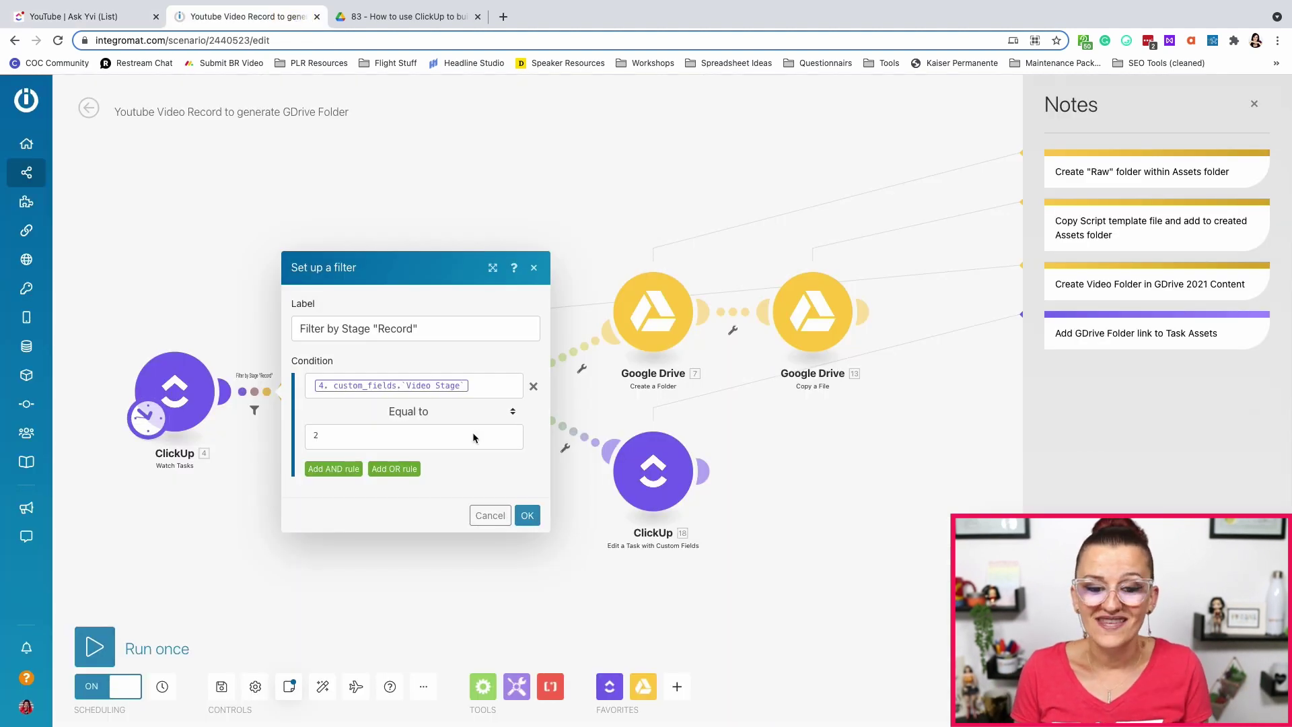
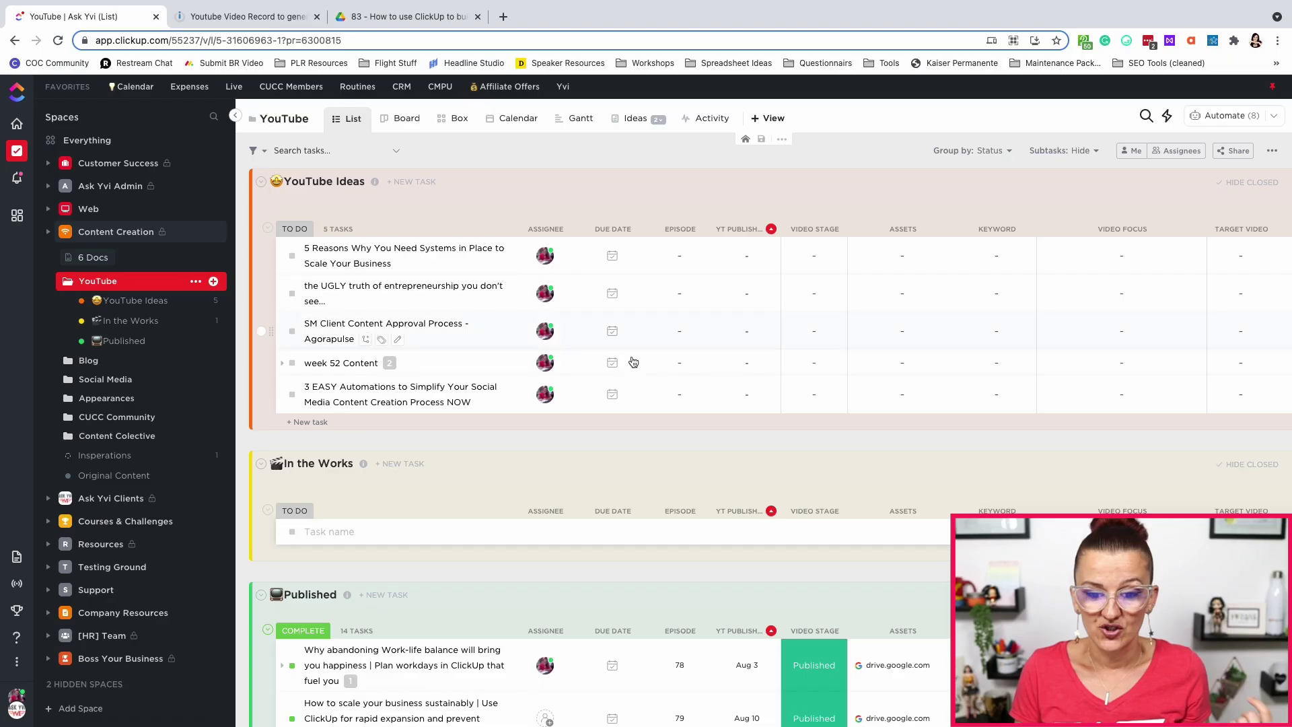
In ClickUp, set the Episode of the "3 EASY Automations to Simplify Your Social Media Content Creation Process NOW" task to 85.
{"action": "left_click", "coordinate": [681, 391]}
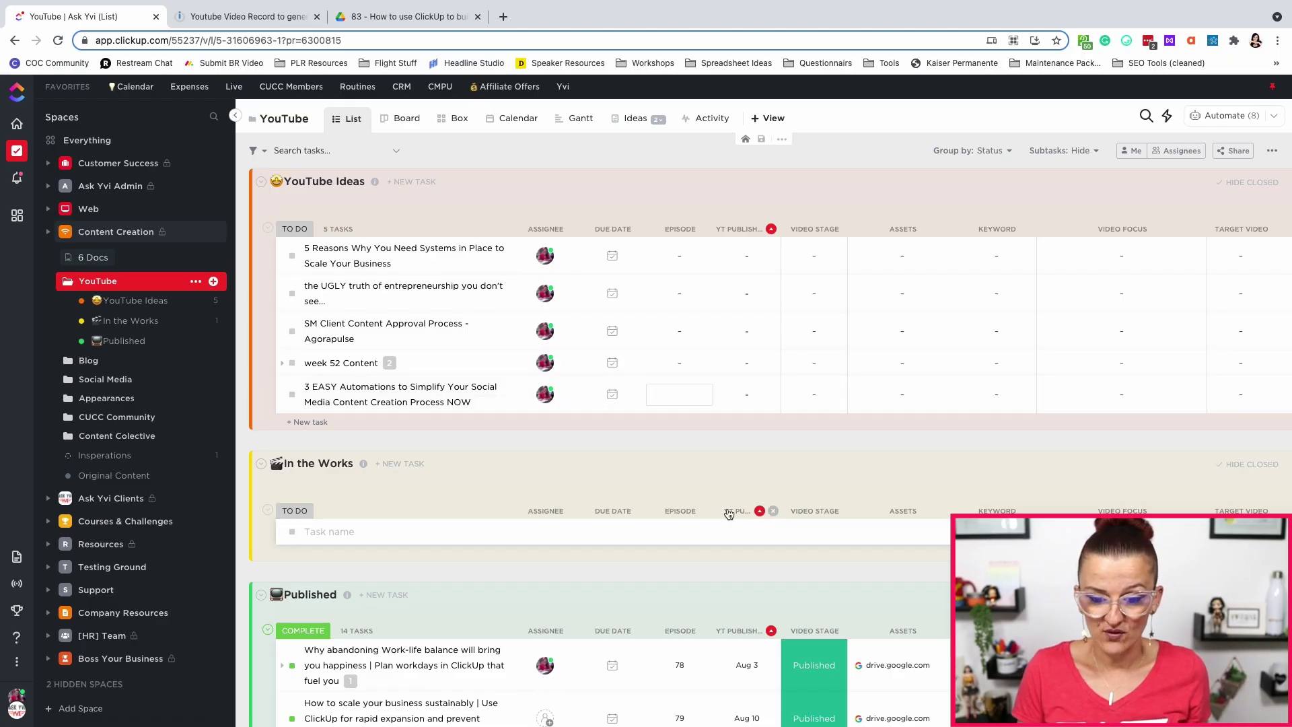
{"action": "scroll", "coordinate": [728, 513], "scroll_direction": "down", "scroll_amount": 5}
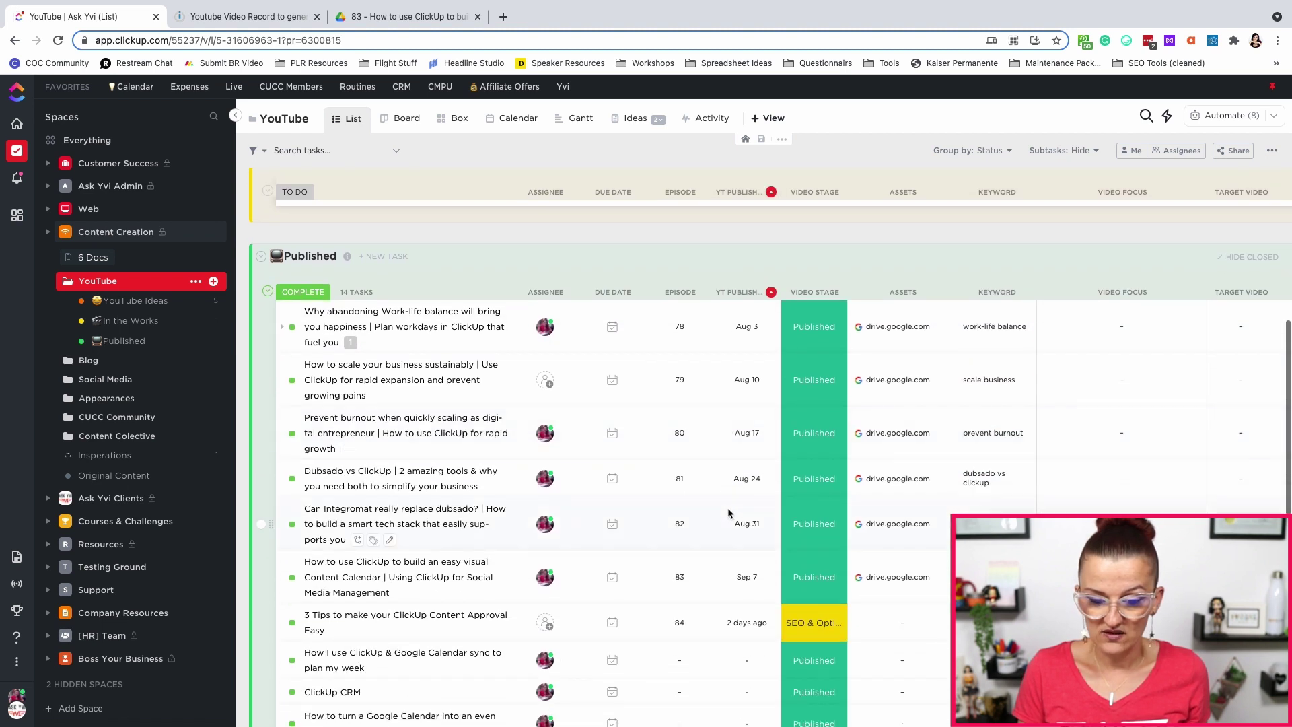
{"action": "scroll", "coordinate": [720, 477], "scroll_direction": "up", "scroll_amount": 5}
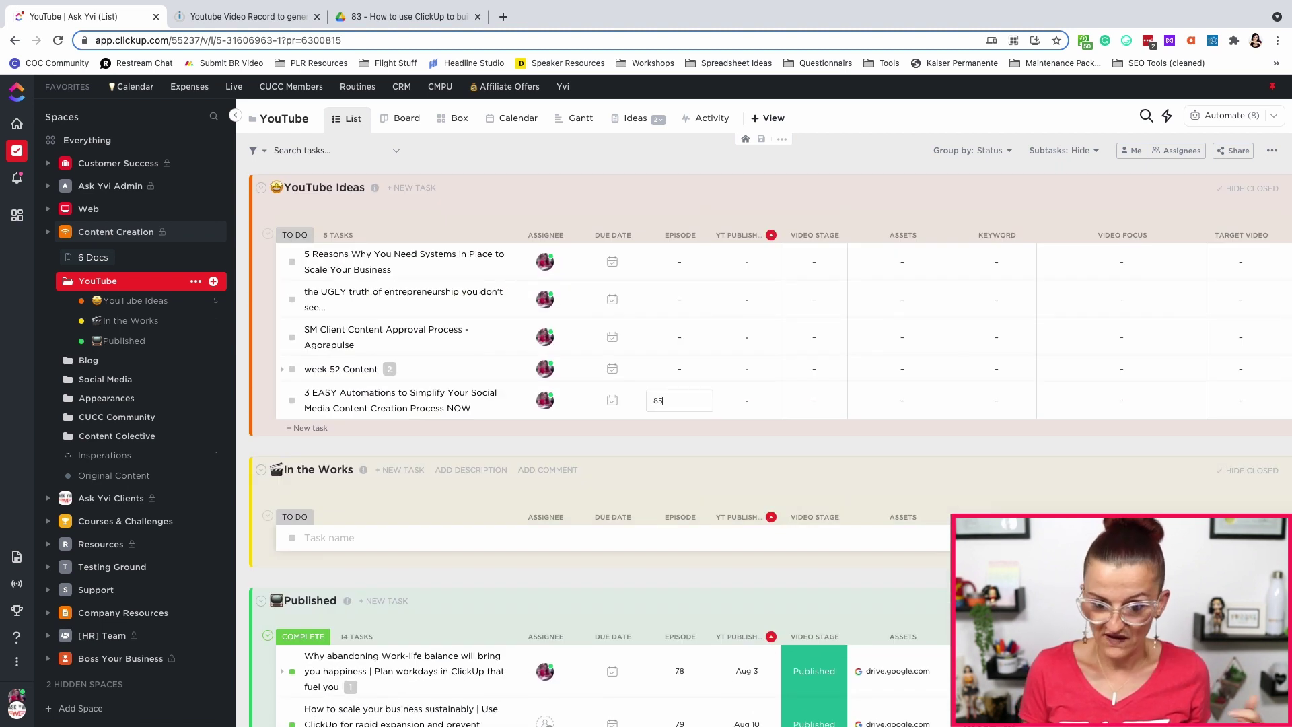
{"action": "type", "text": "85"}
{"action": "left_click", "coordinate": [700, 453]}
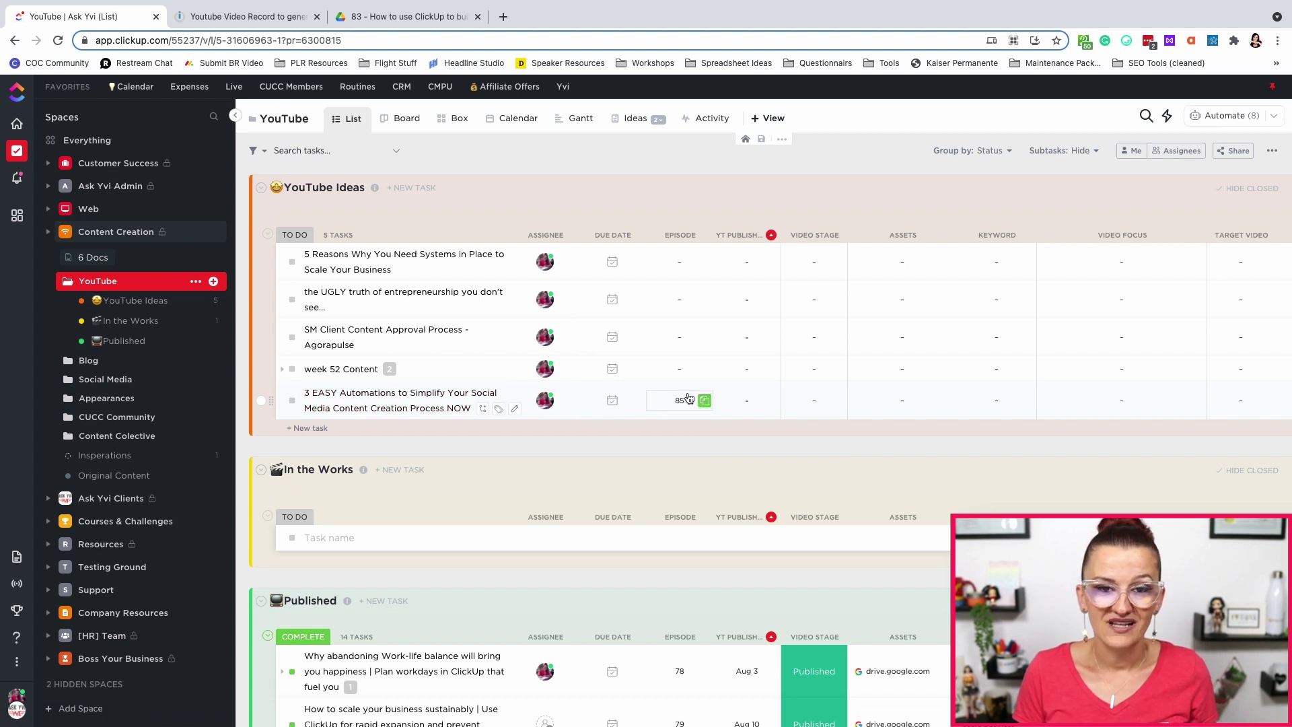
In the Integromat scenario, review the settings of the Google Drive modules that create the folders and copy the script file.
{"action": "left_click", "coordinate": [289, 22]}
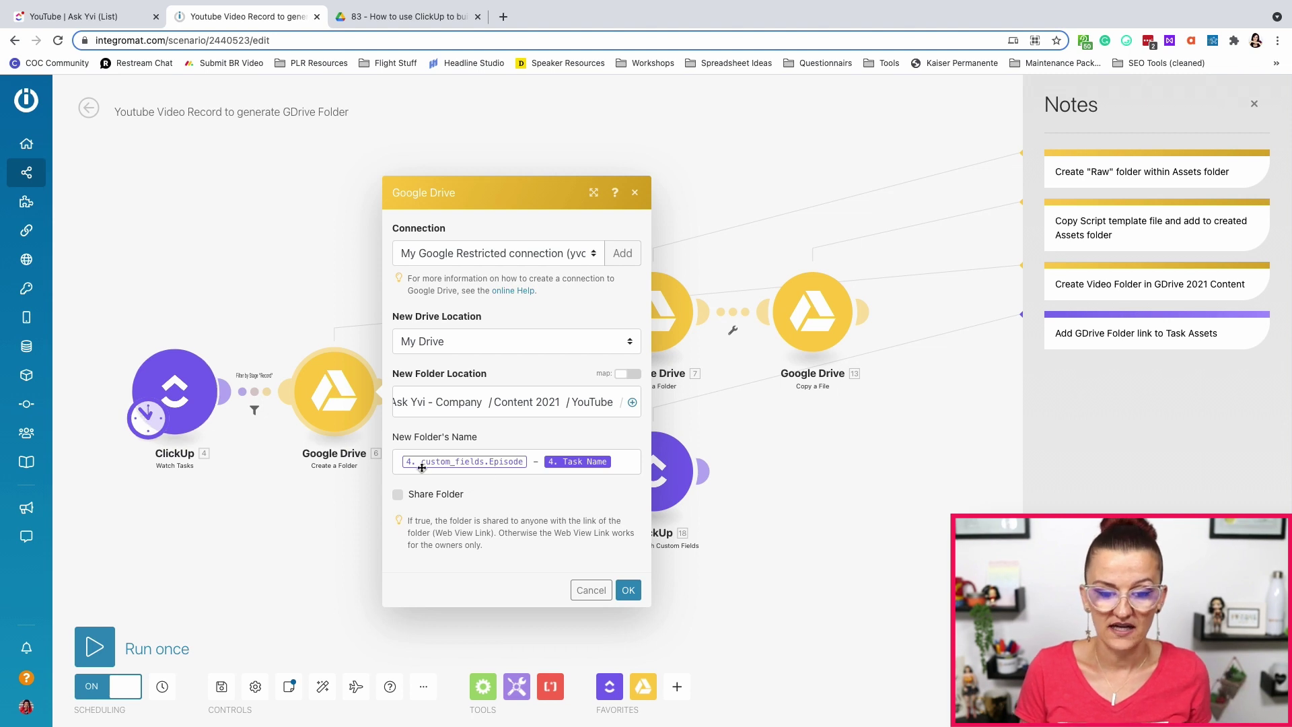
{"action": "left_click", "coordinate": [630, 590]}
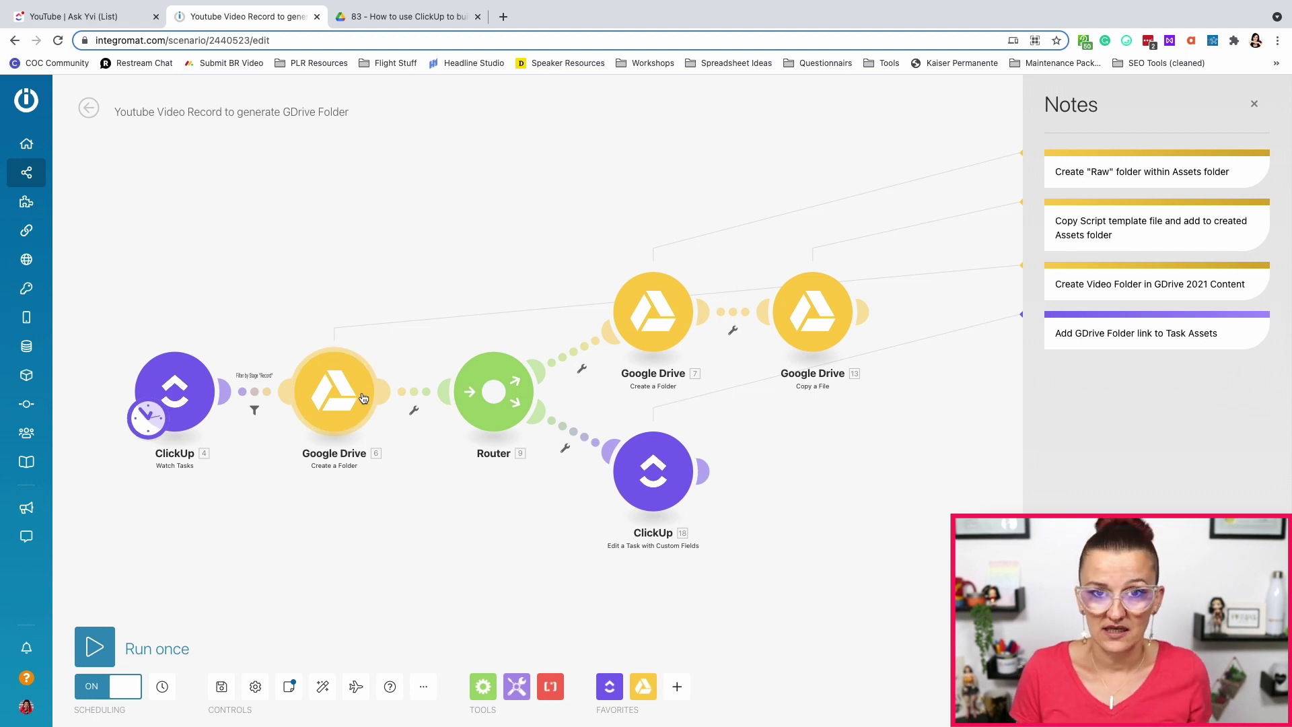
{"action": "left_click", "coordinate": [646, 315]}
{"action": "left_click", "coordinate": [803, 320]}
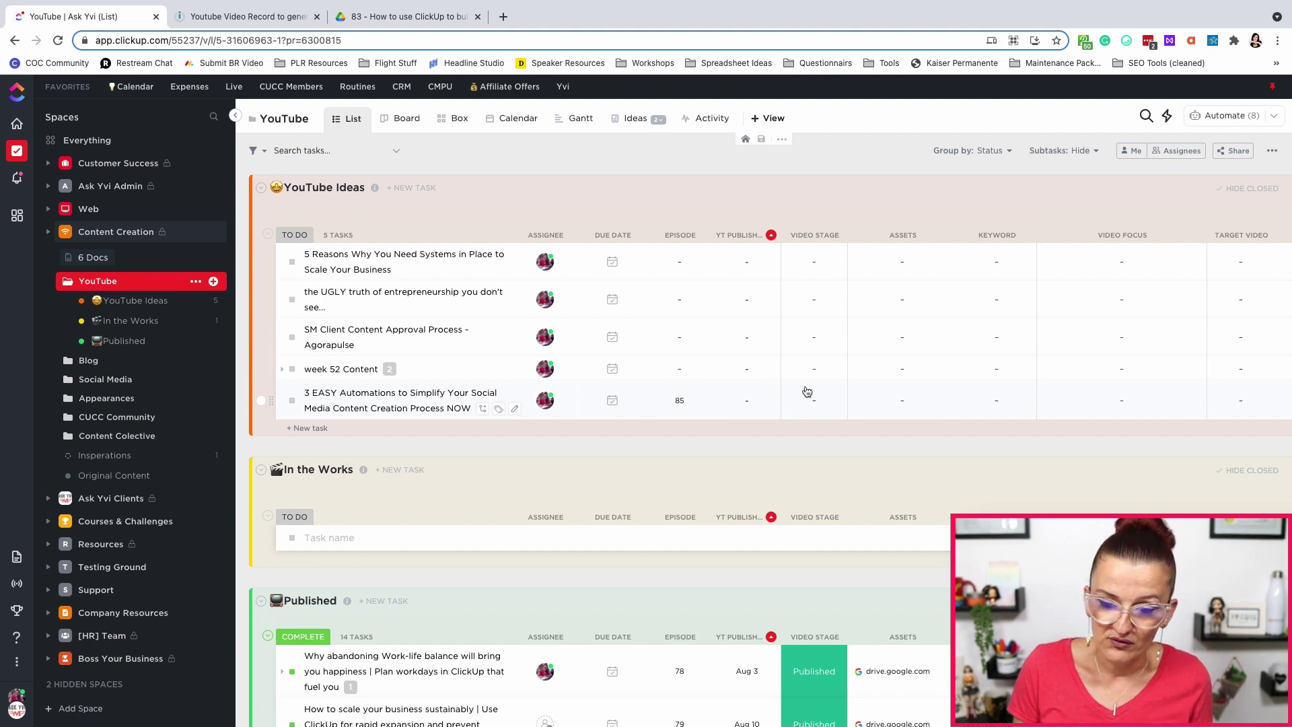
Set the "3 EASY Automations" task's Video Stage to Record in ClickUp and switch to the Integromat scenario.
{"action": "left_click", "coordinate": [814, 400]}
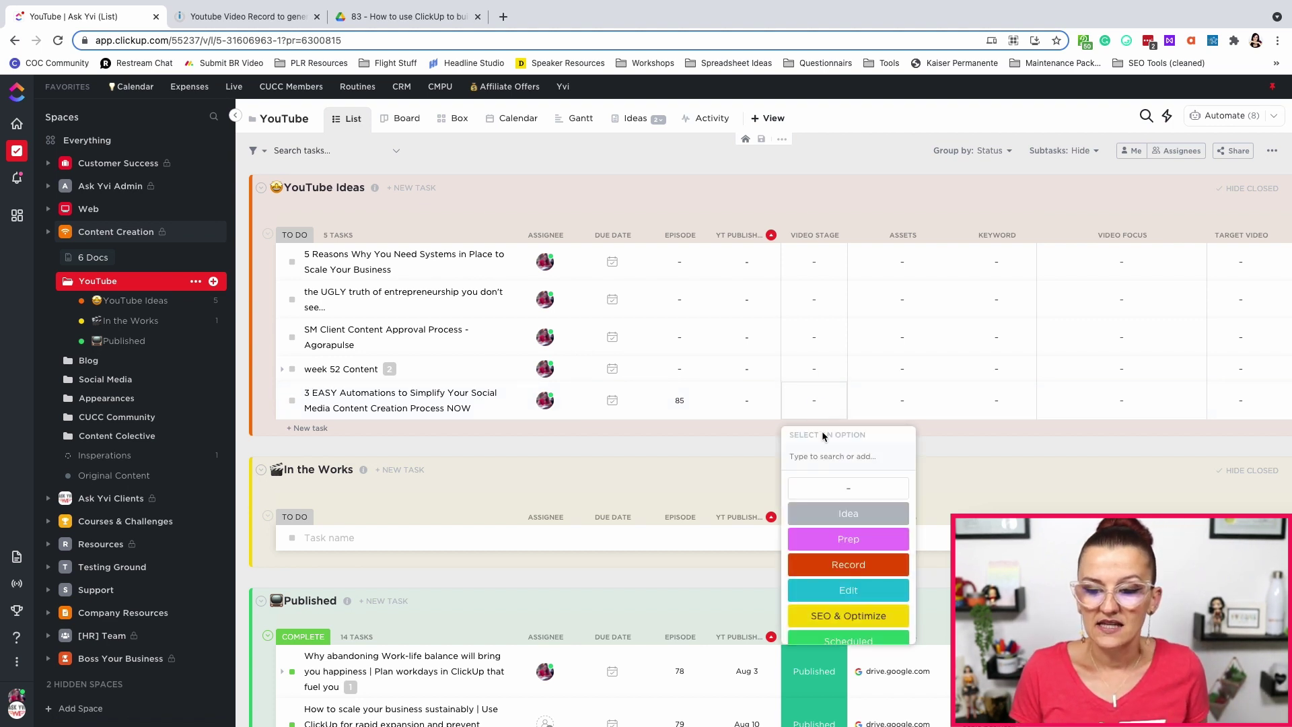
{"action": "left_click", "coordinate": [844, 565]}
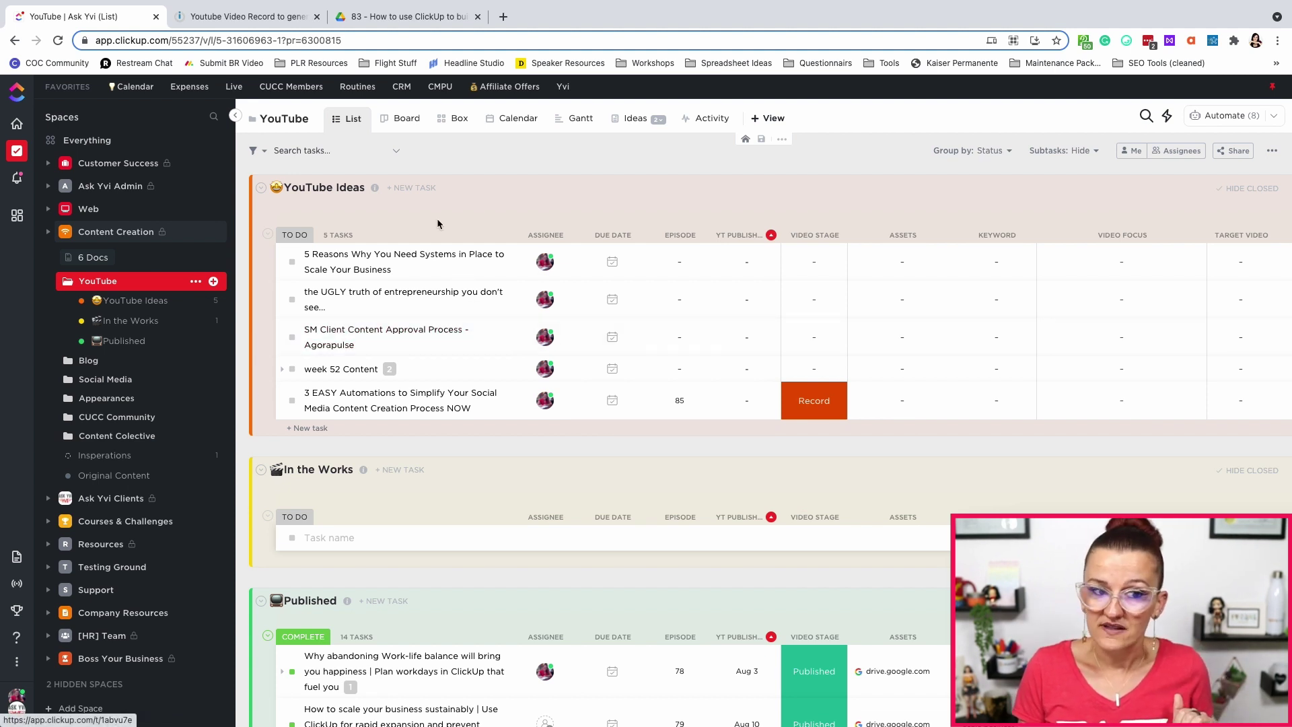
{"action": "left_click", "coordinate": [246, 16]}
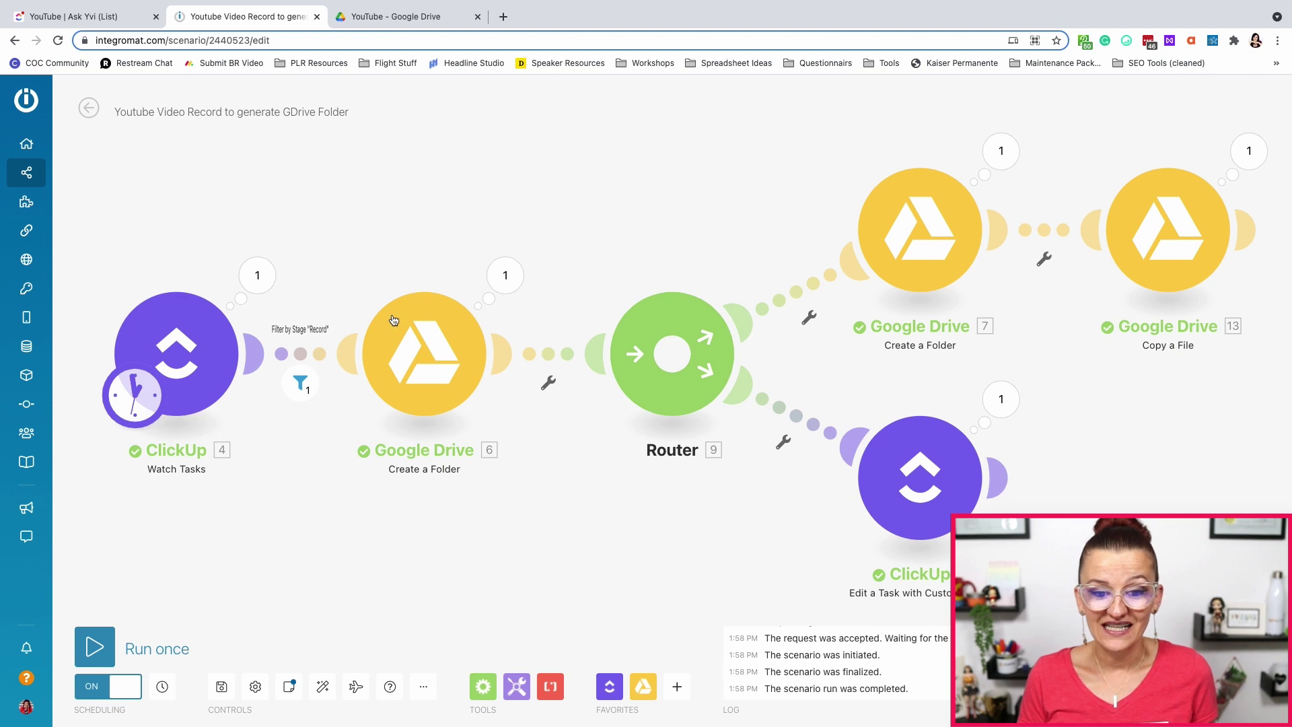
Inspect the scenario run's output for the ClickUp Watch Tasks, first Google Drive Create a Folder and ClickUp Edit a Task modules.
{"action": "left_click", "coordinate": [267, 279]}
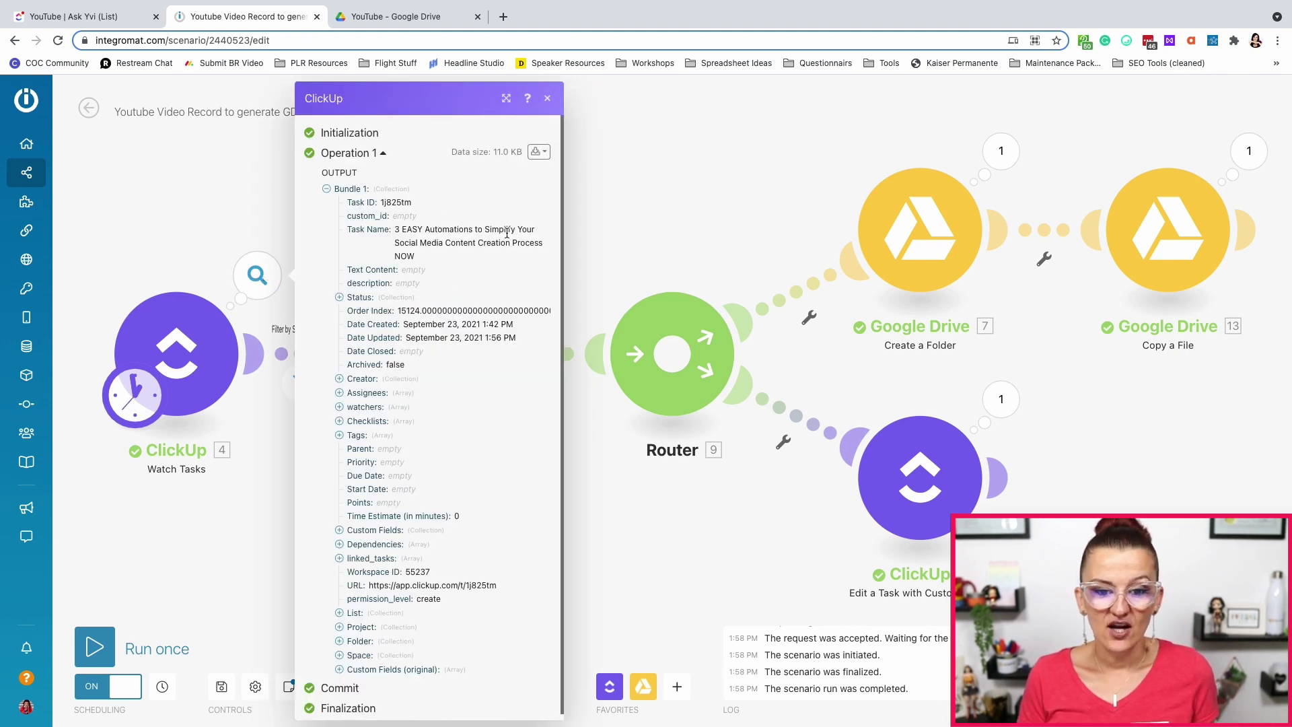
{"action": "left_click", "coordinate": [611, 206]}
{"action": "left_click", "coordinate": [508, 282]}
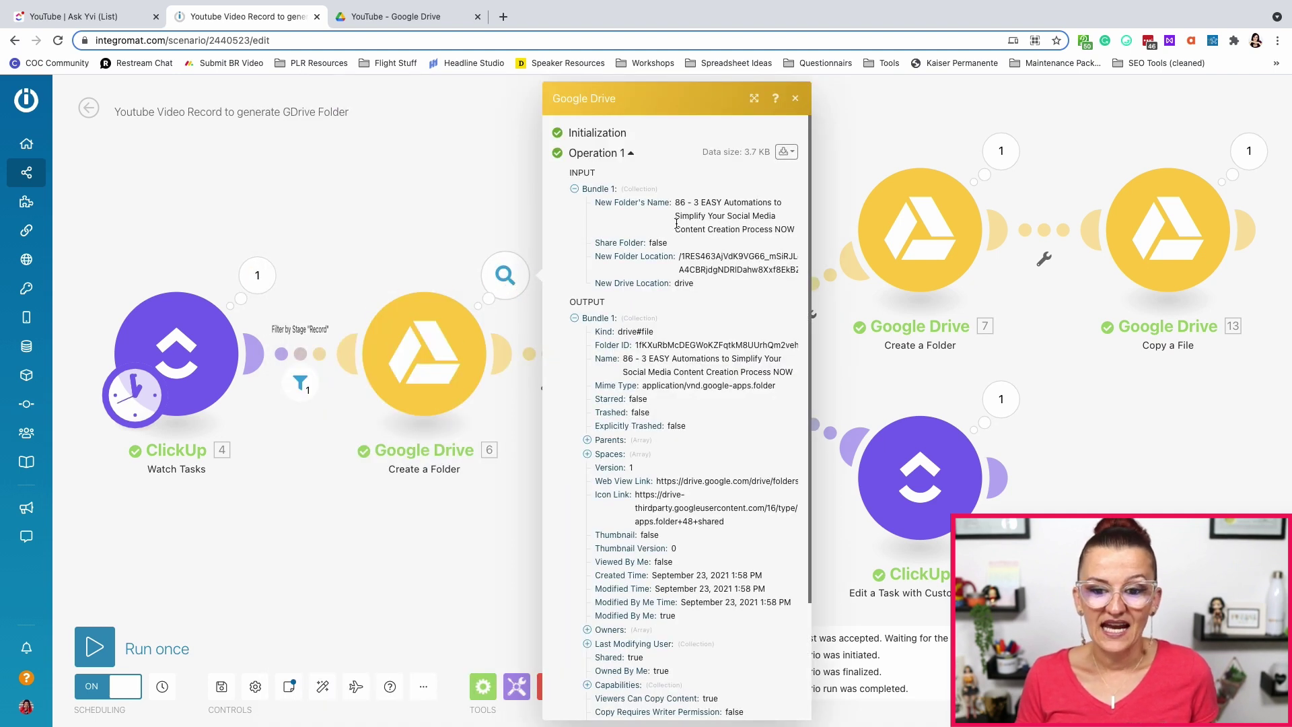
{"action": "left_click", "coordinate": [484, 183]}
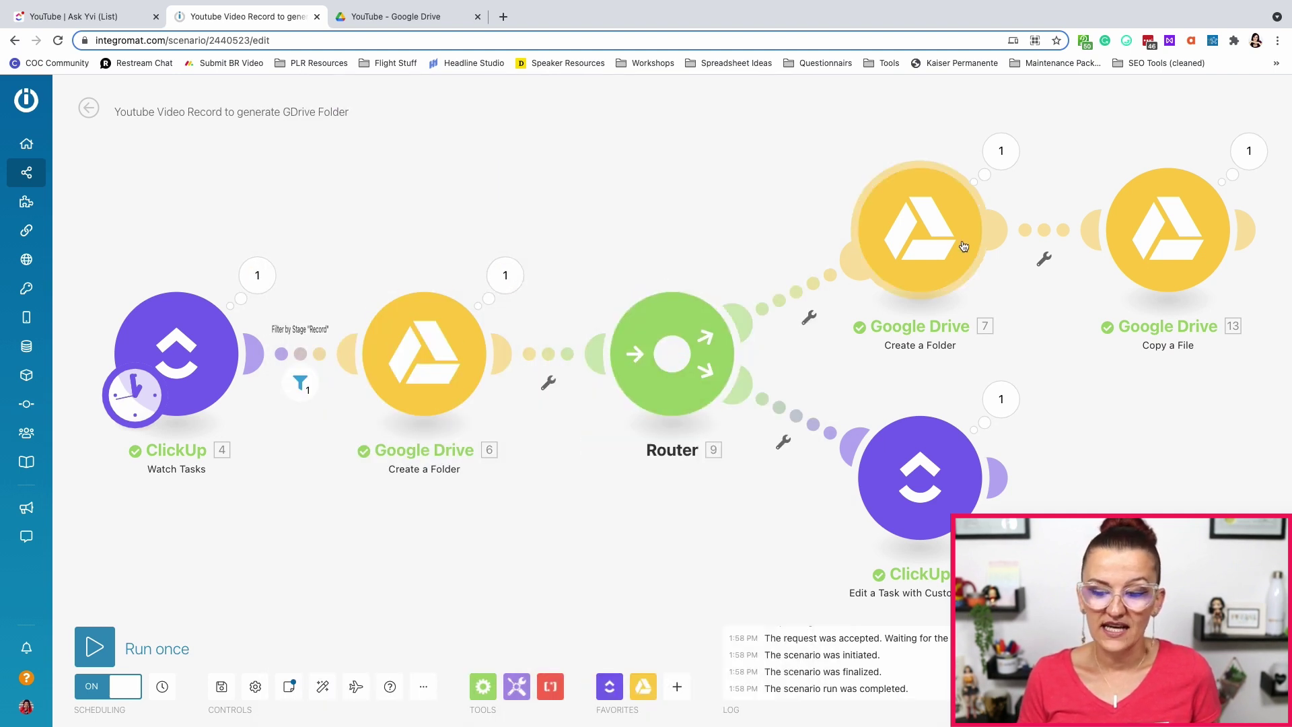
{"action": "left_click", "coordinate": [1005, 399]}
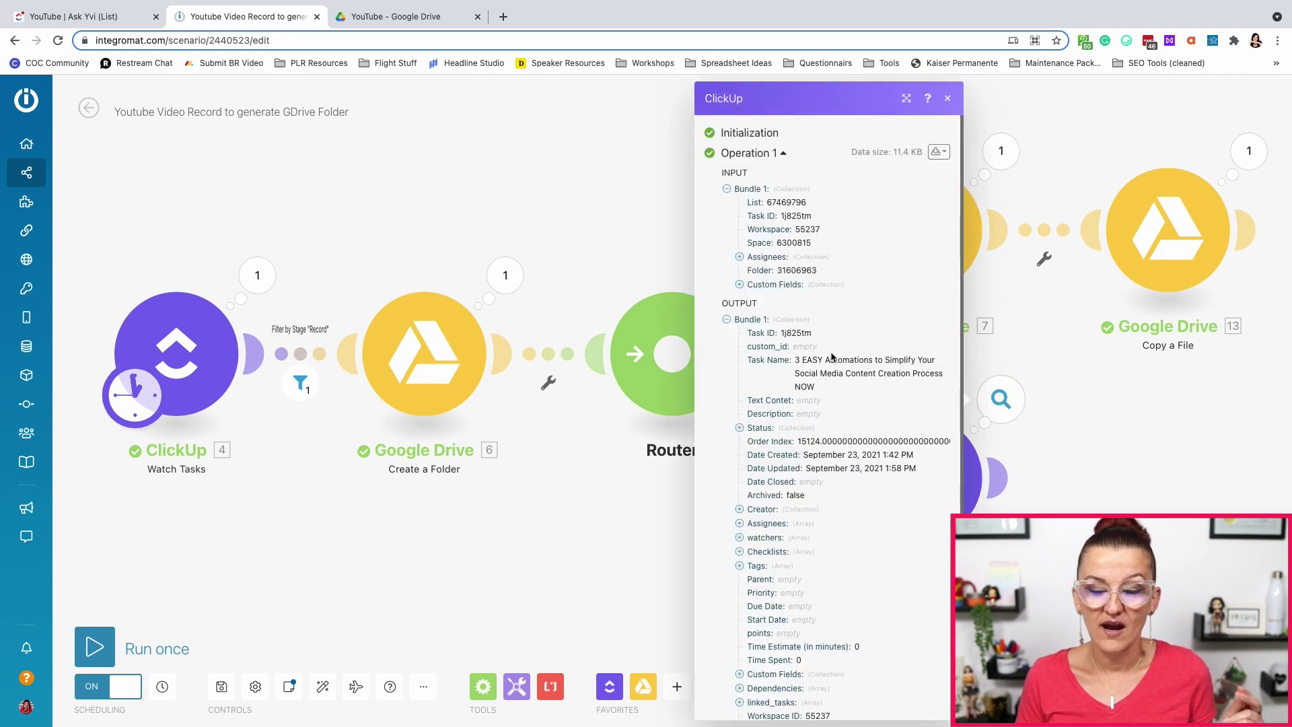
{"action": "left_click", "coordinate": [1058, 404]}
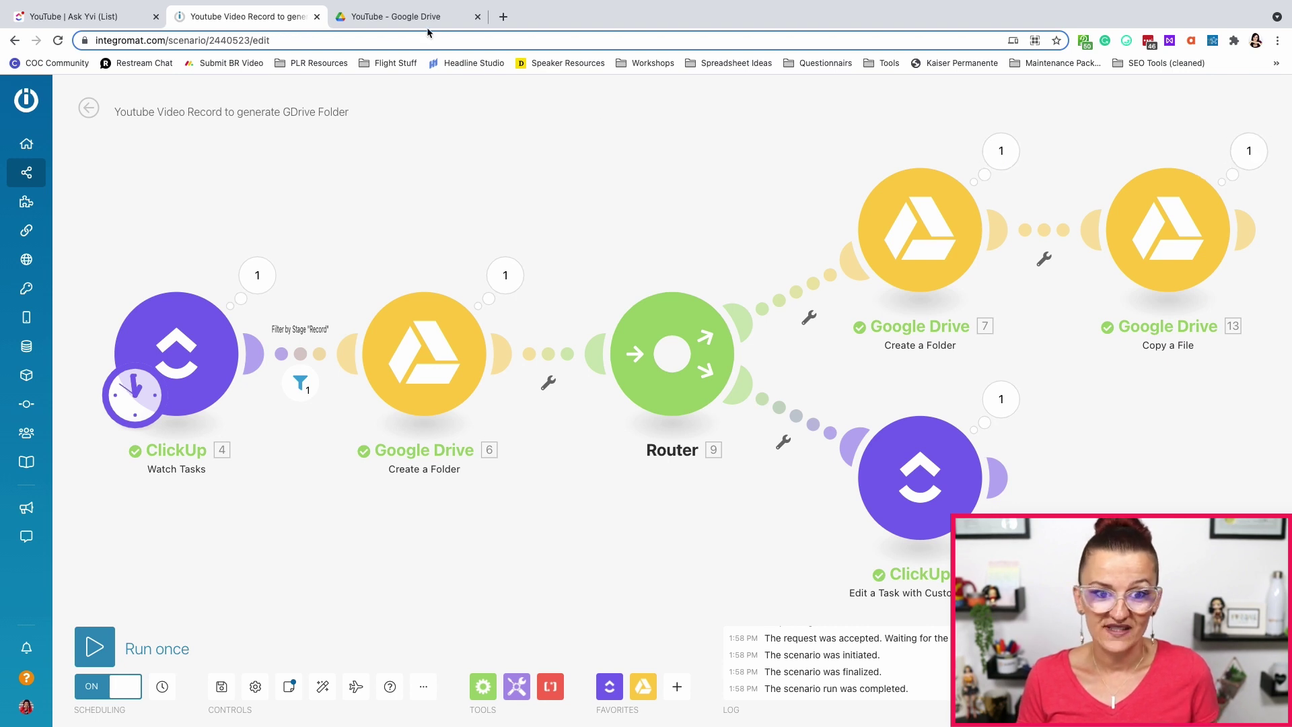
In Google Drive, examine the video 86 folder's Raw subfolder and script document, and return to the video folder.
{"action": "left_click", "coordinate": [403, 17]}
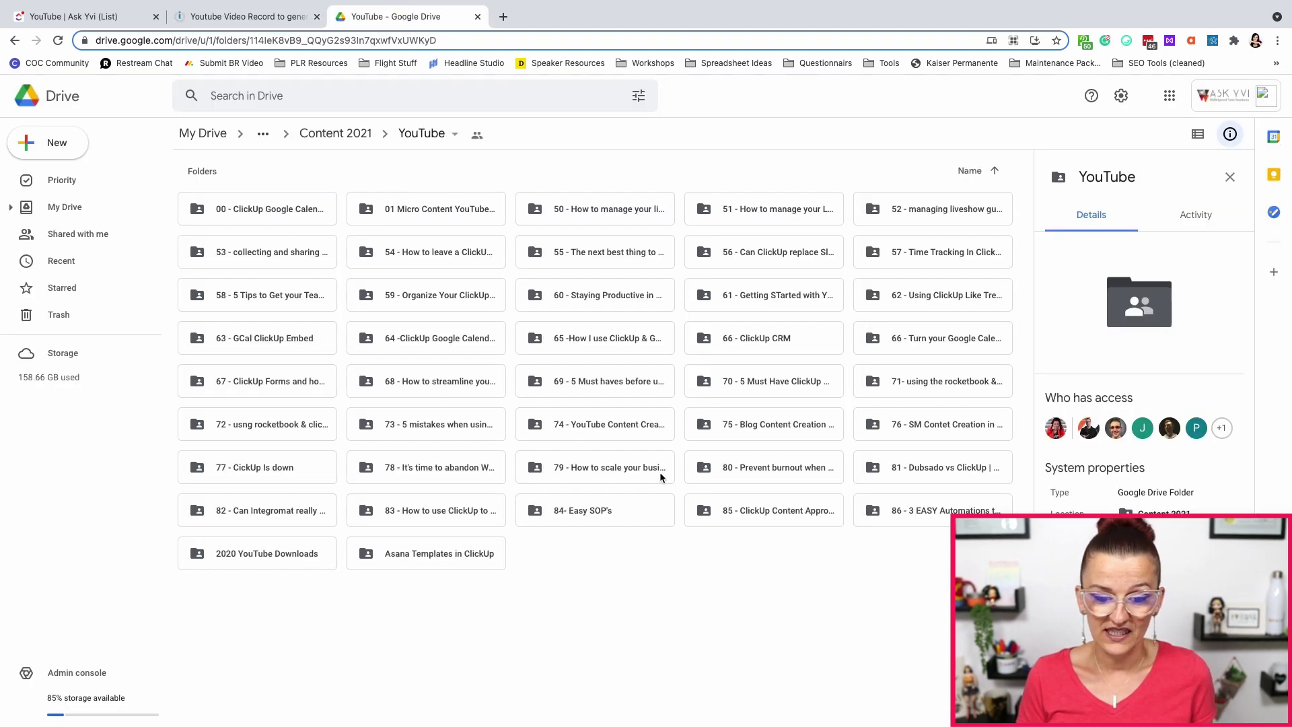
{"action": "left_click", "coordinate": [935, 512]}
{"action": "double_click", "coordinate": [935, 512]}
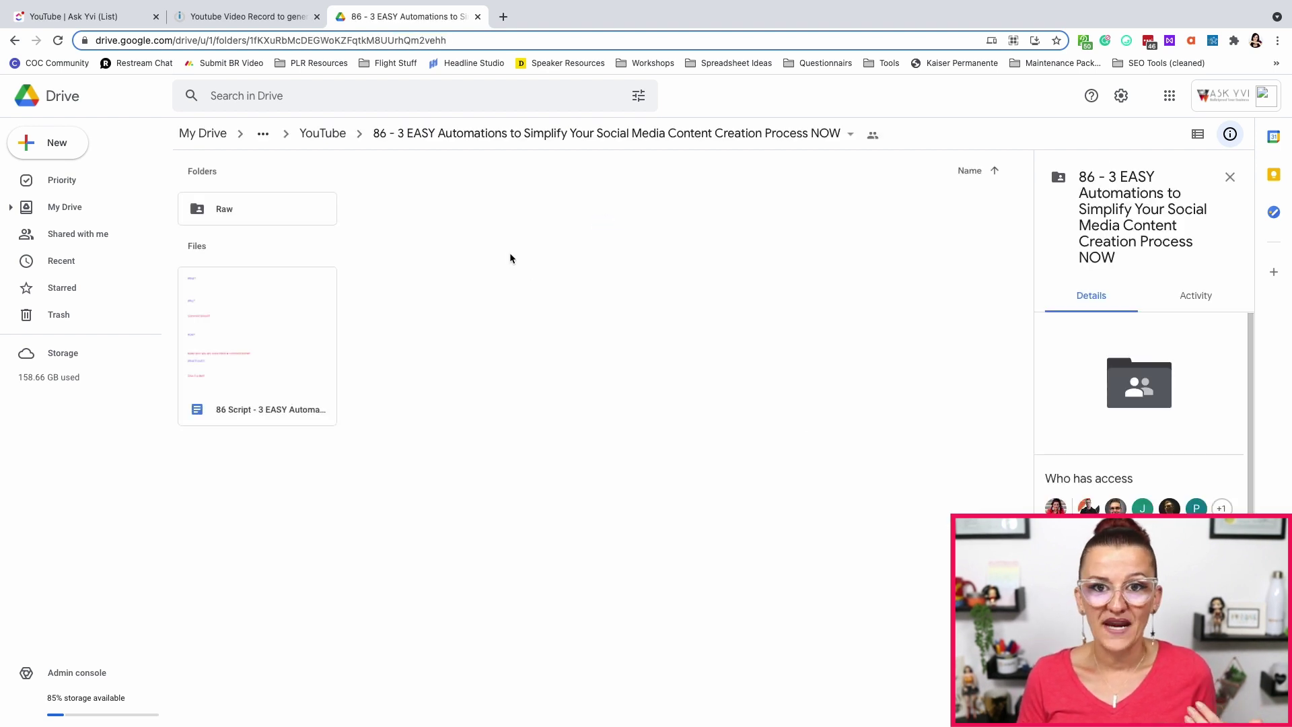
{"action": "double_click", "coordinate": [248, 208]}
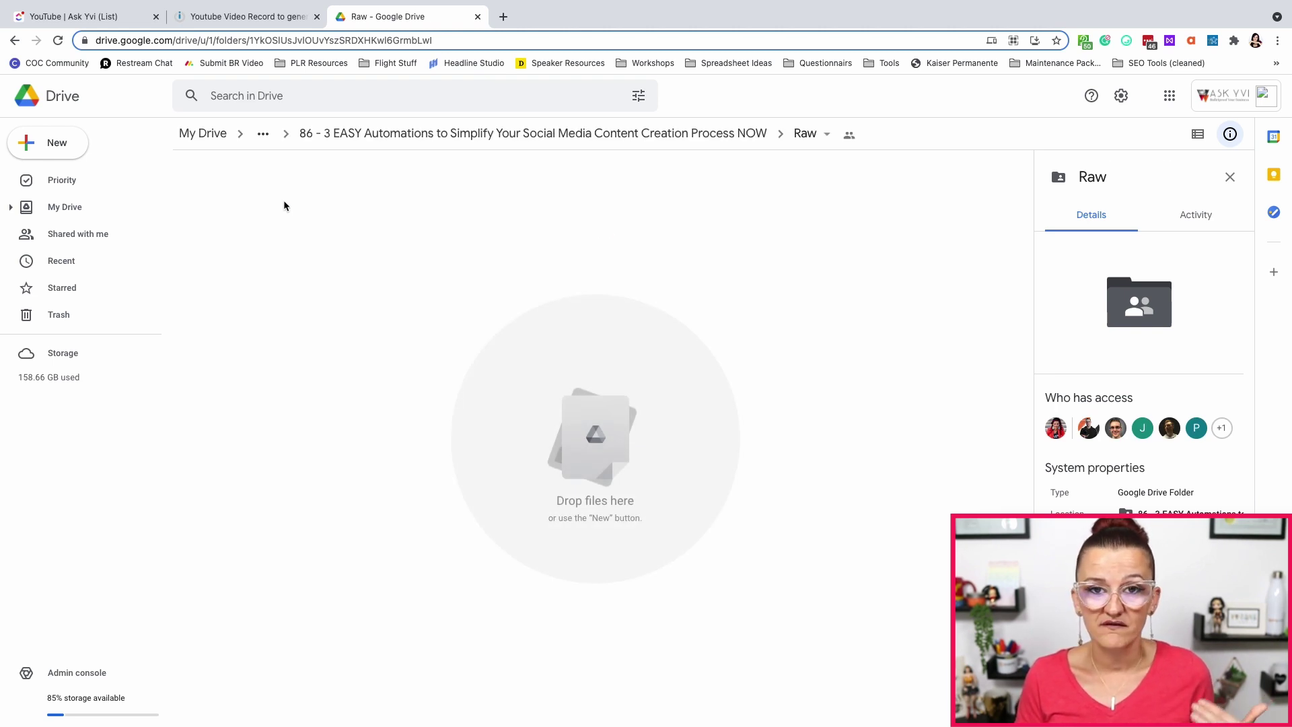
{"action": "left_click", "coordinate": [461, 133]}
{"action": "double_click", "coordinate": [311, 335]}
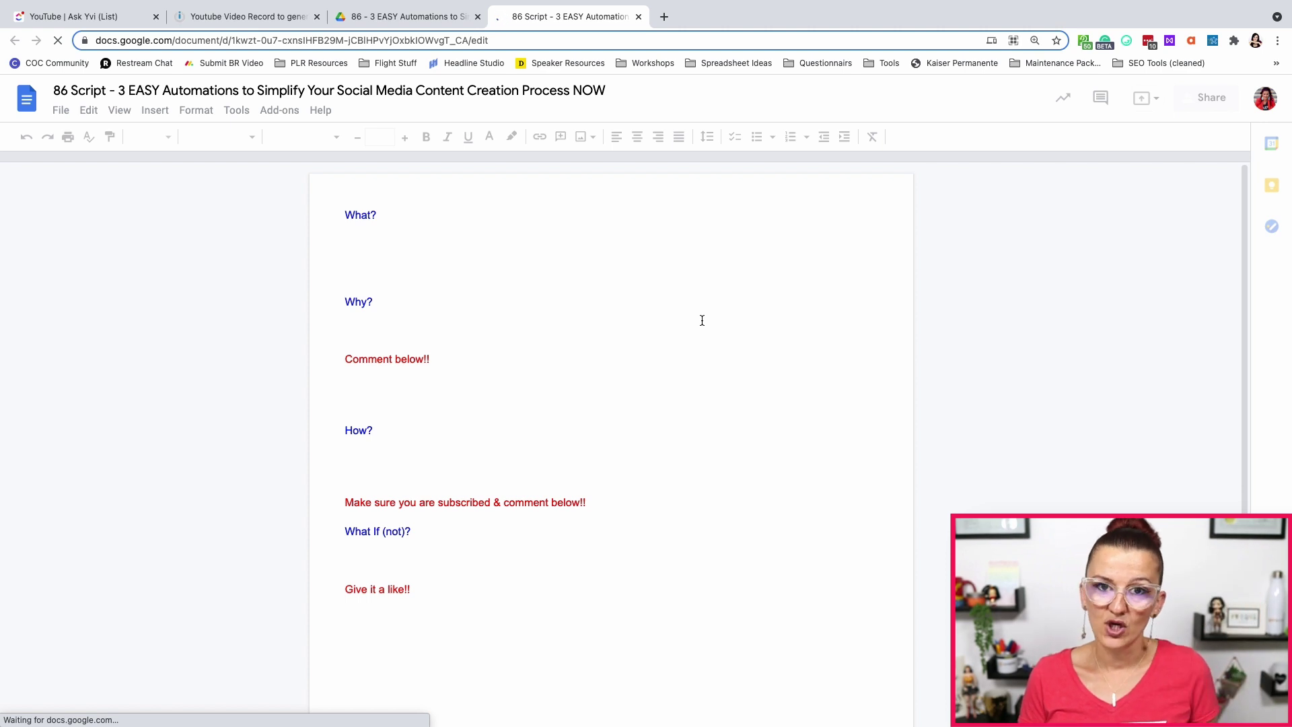
{"action": "left_click", "coordinate": [364, 18]}
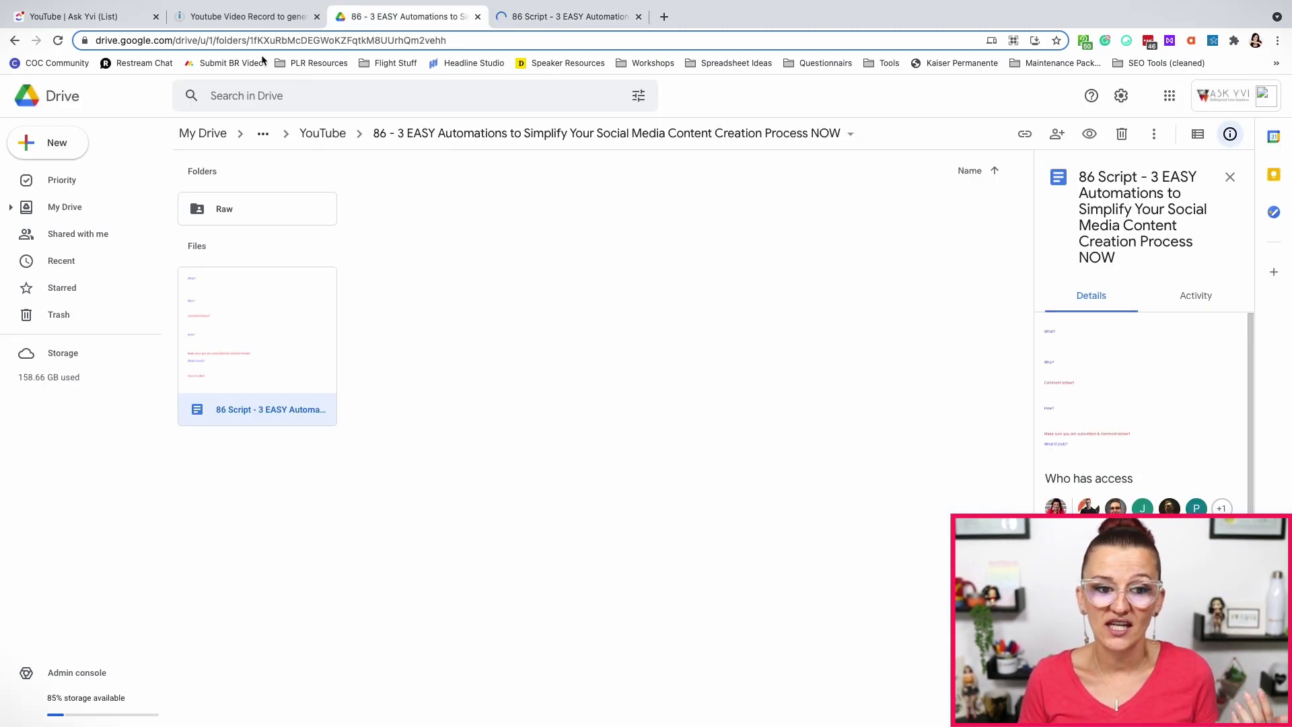